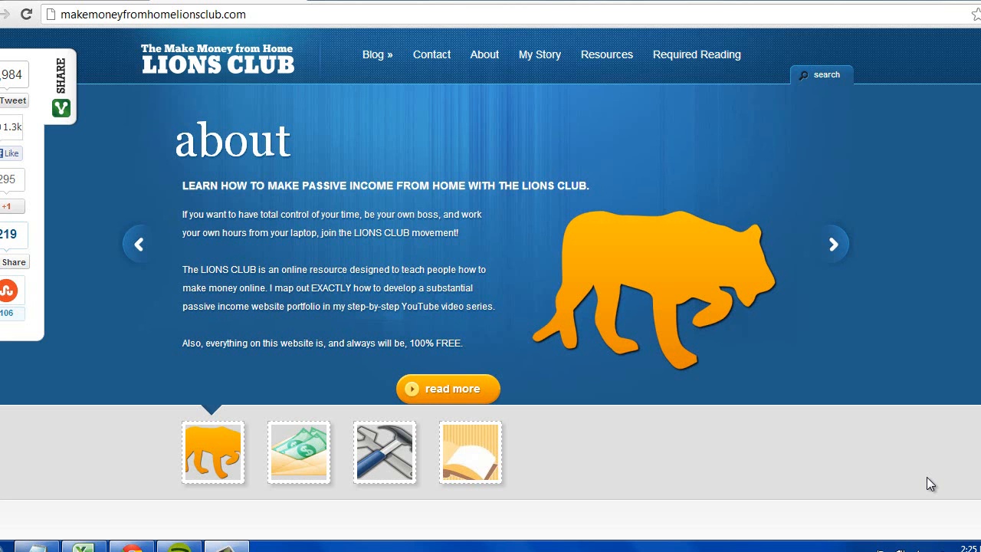
- On the Resources page, follow the Go Daddy link under Domain Registration
left_click(605, 60)
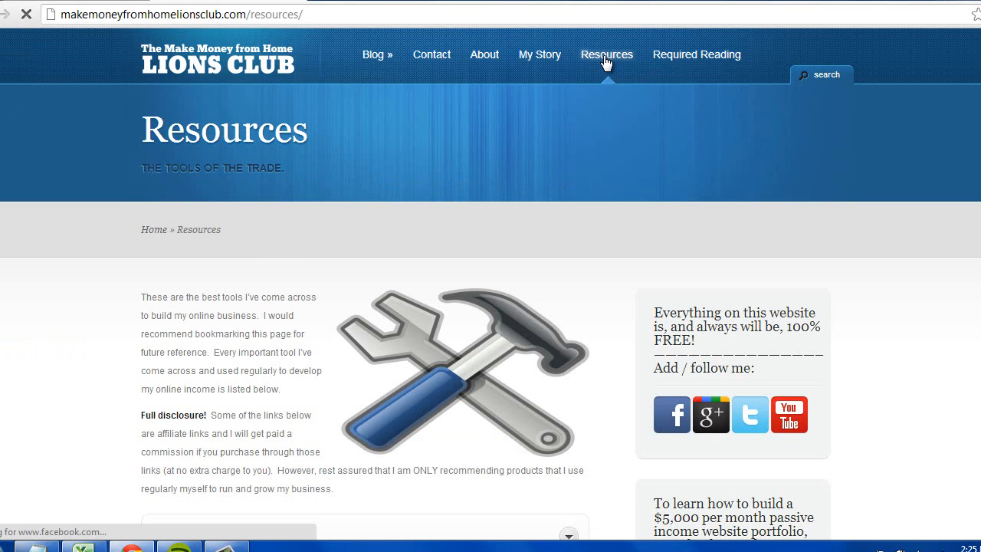
scroll(468, 190, "down", 2)
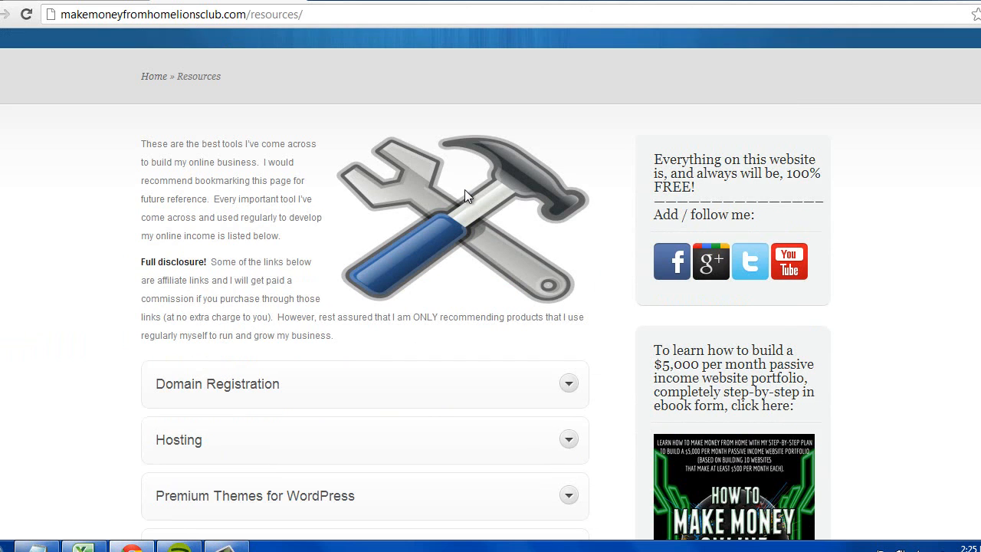
left_click(264, 387)
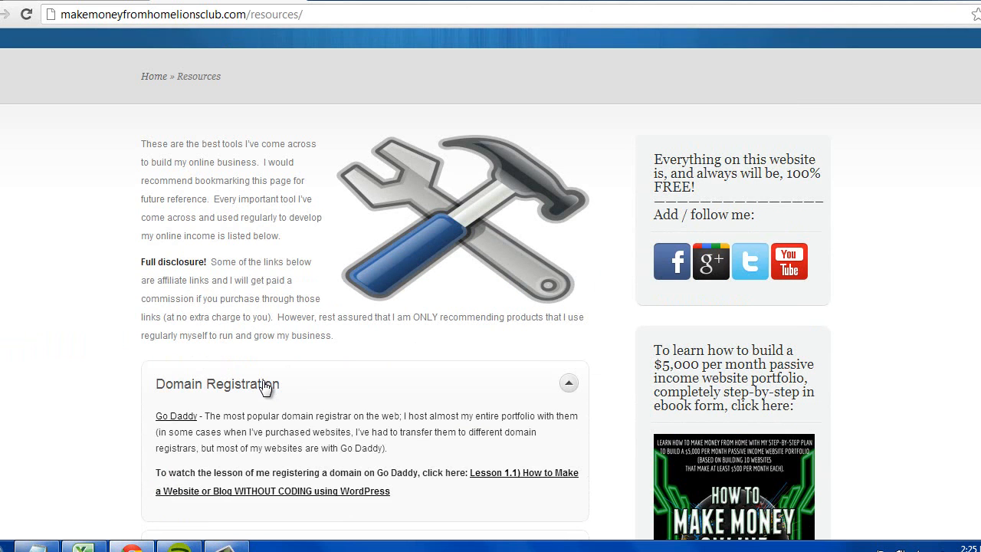
left_click(182, 418)
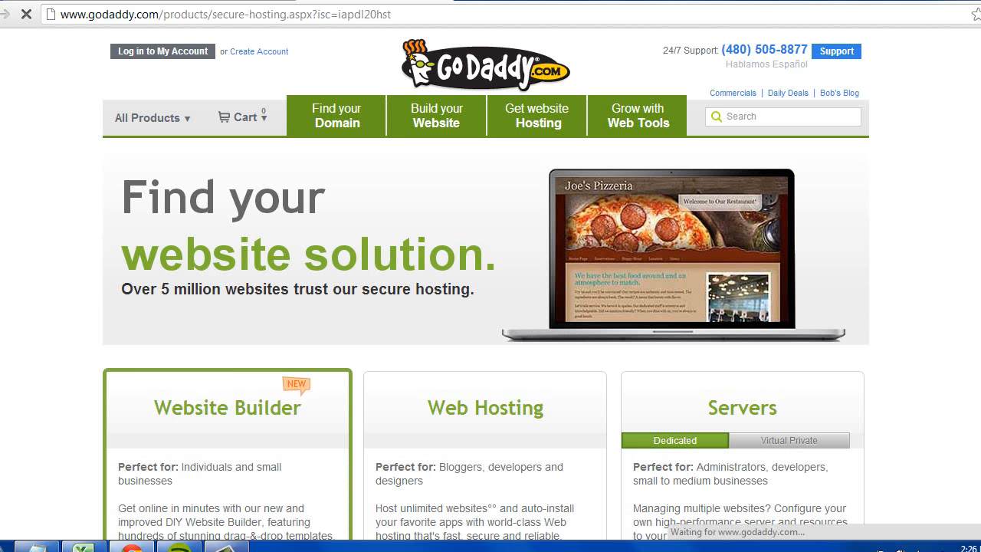
- Go to GoDaddy's 'Find your Domain' search page
left_click(908, 483)
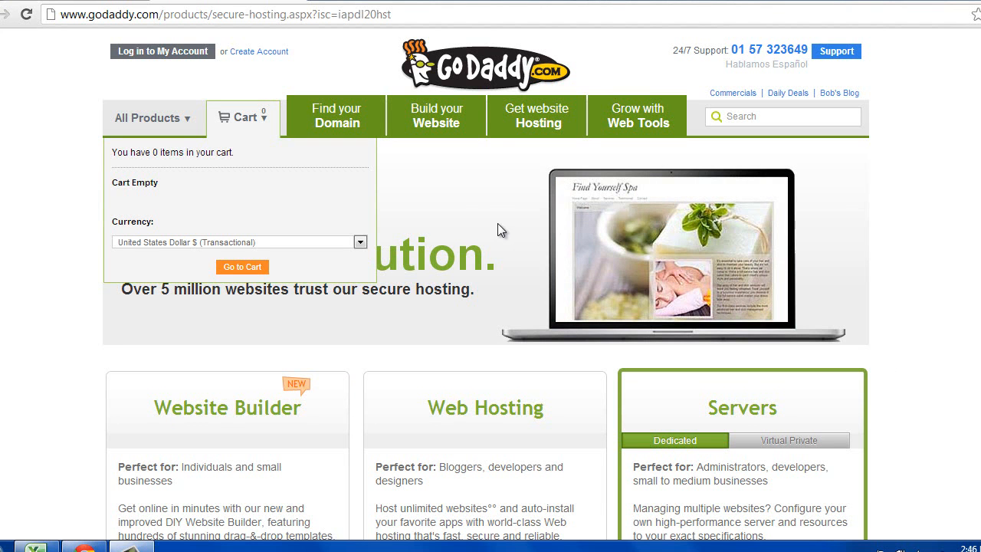
left_click(371, 117)
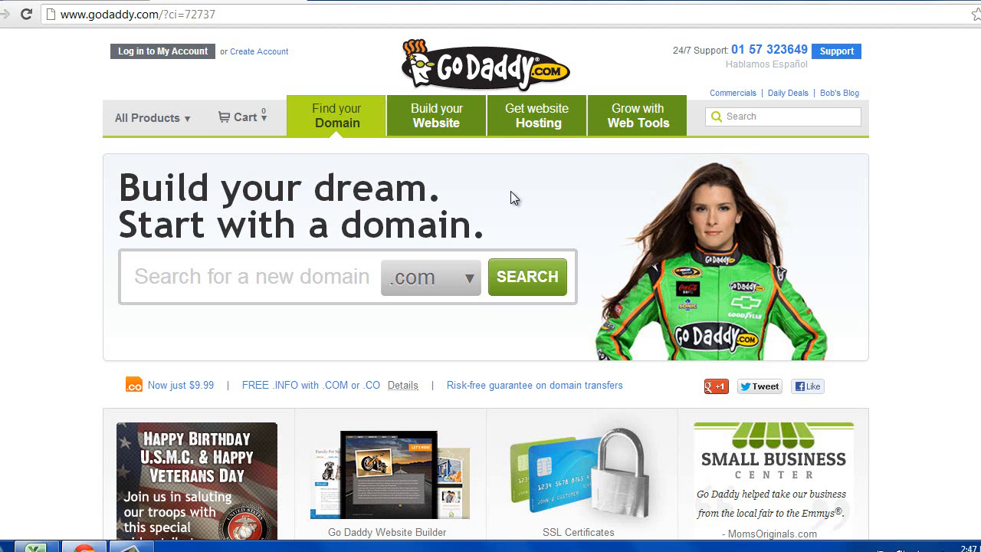
- Check whether commentcreerunesiteweb.com is available on GoDaddy
type("comment")
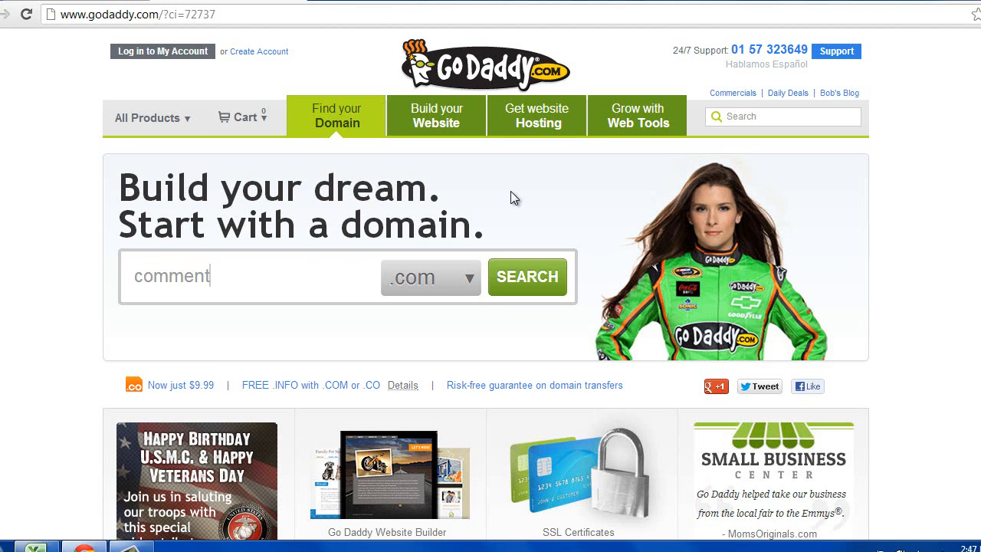
type("creerunesite")
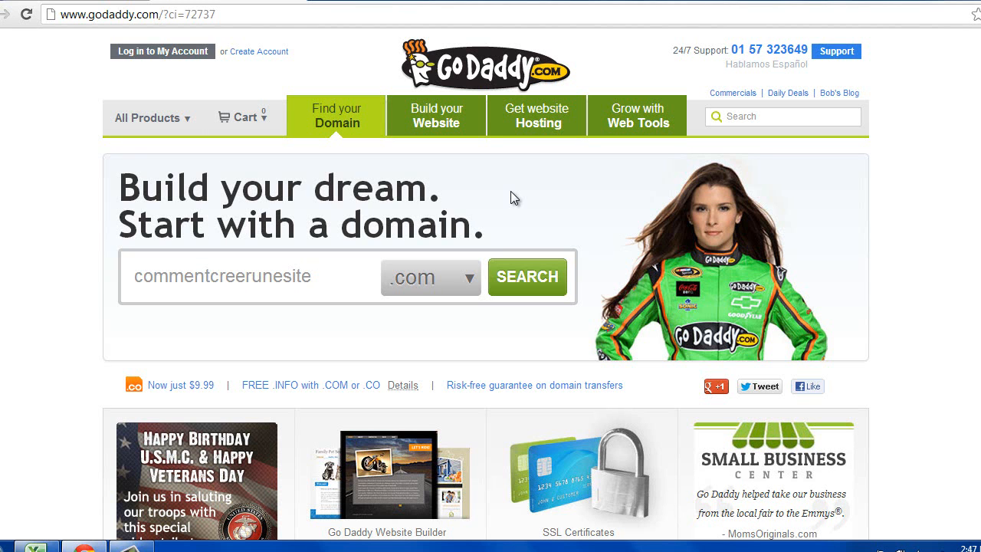
type("web")
left_click(132, 547)
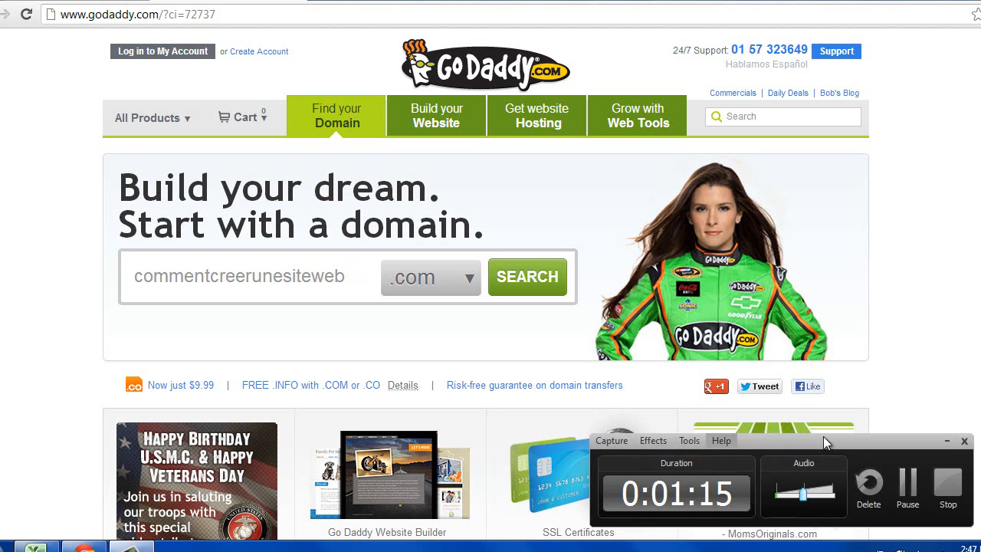
left_click(940, 489)
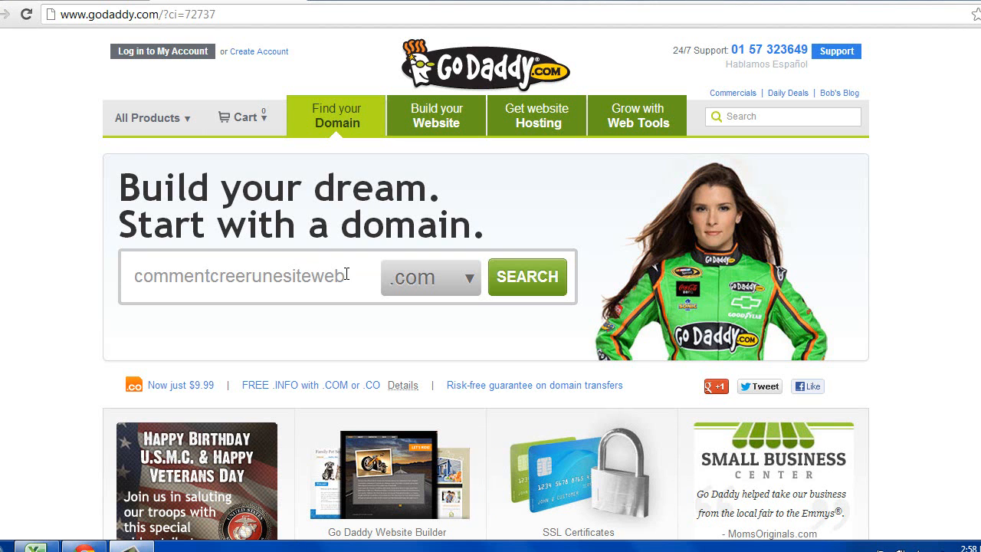
left_click(538, 284)
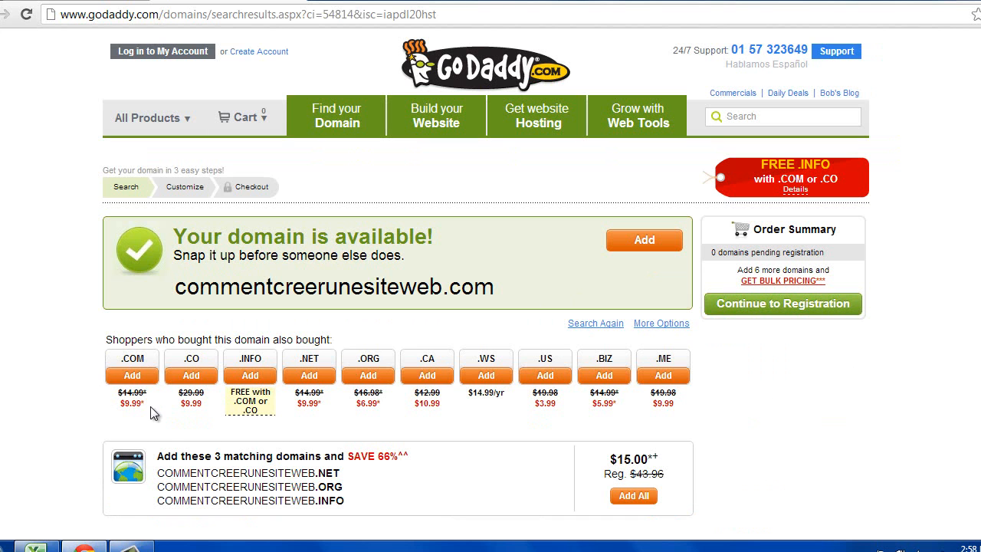
- Review the .com availability results, then return to the domain search page
left_click_drag(170, 418, 101, 371)
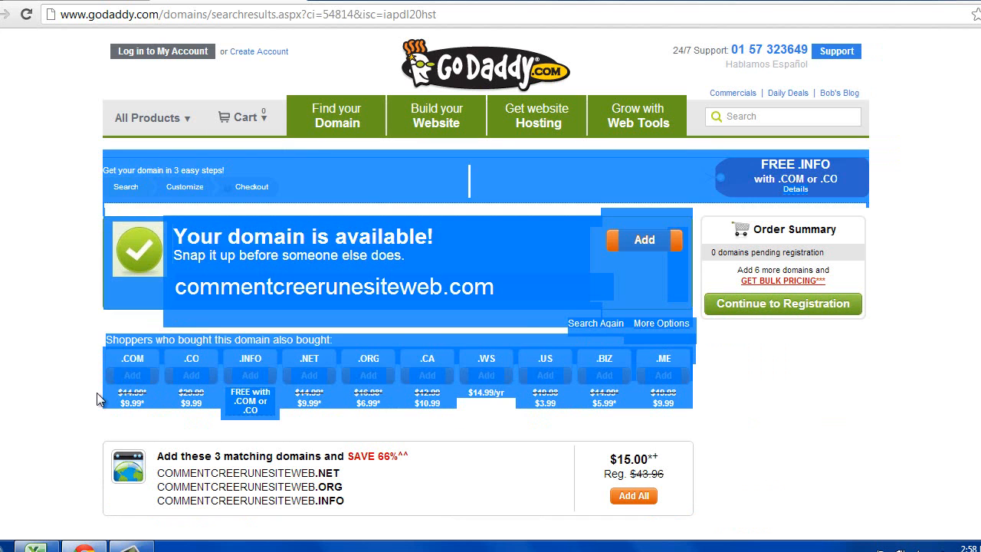
left_click(138, 420)
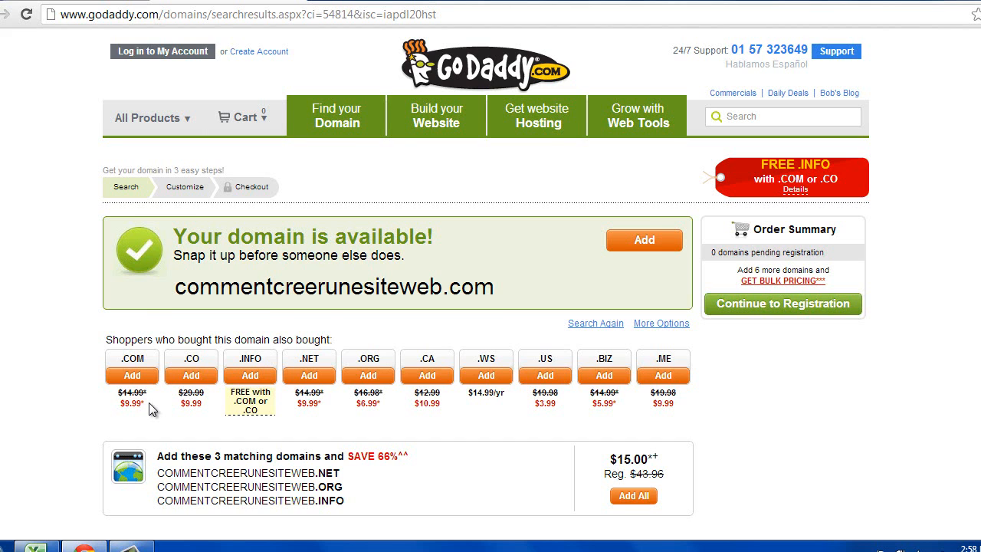
scroll(149, 403, "down", 1)
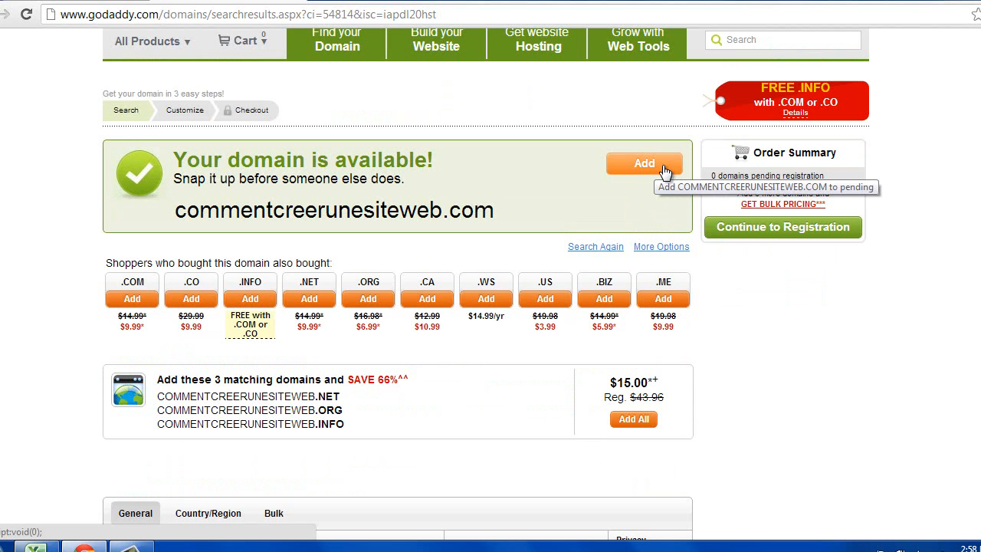
scroll(363, 131, "up", 1)
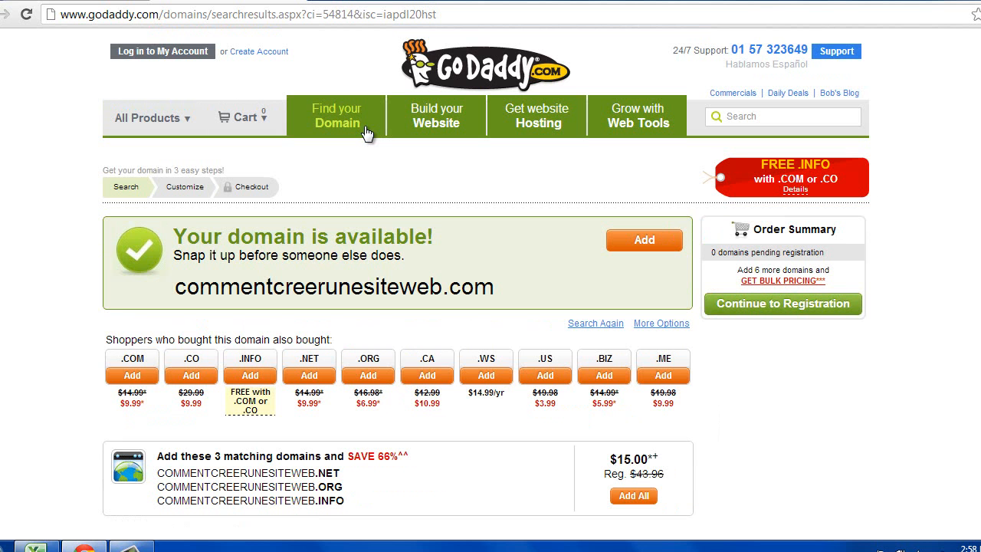
left_click(323, 125)
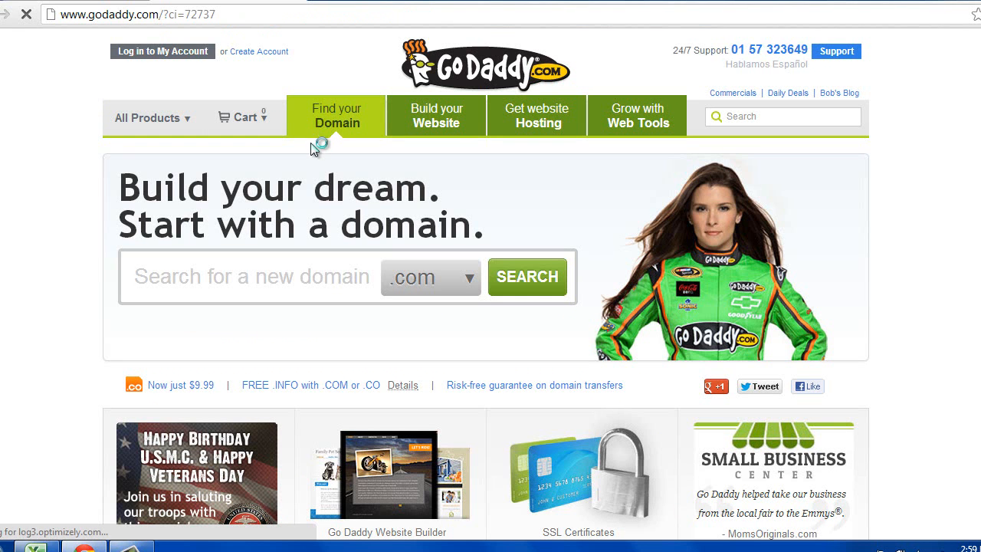
- Search for commentcreerunesiteweb with the .fr extension, found available at $19.98/yr
right_click(346, 284)
left_click(326, 283)
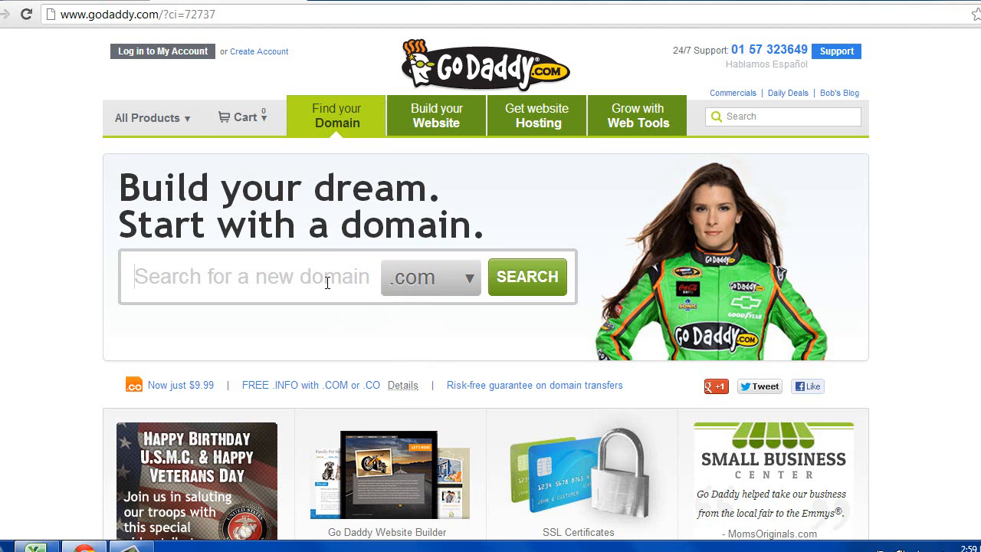
type("commentcree")
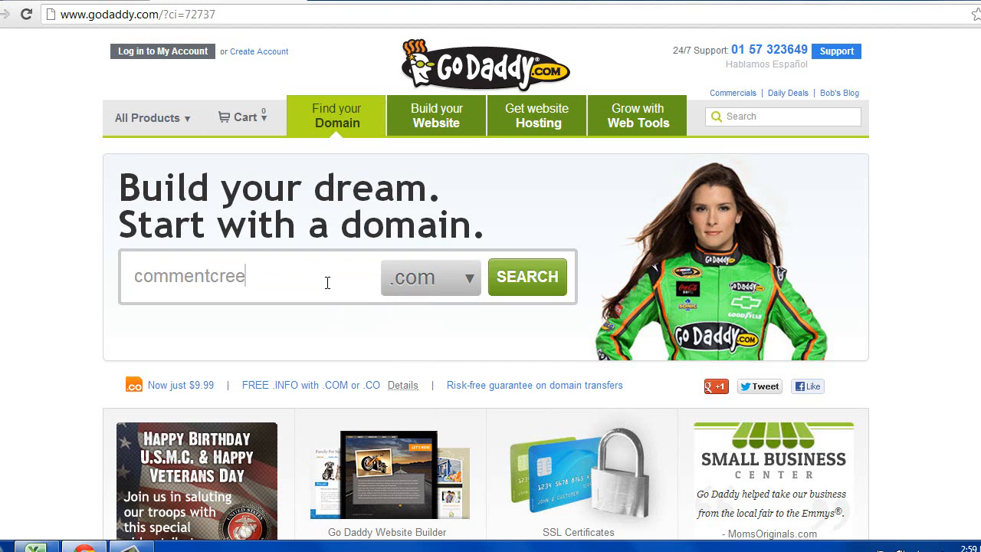
type("runesiteweb")
left_click(463, 278)
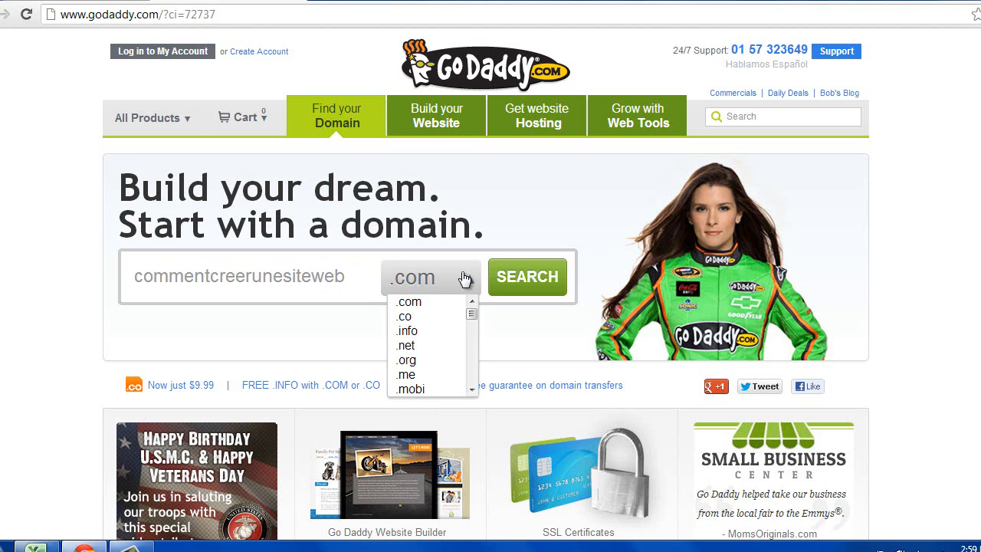
scroll(450, 345, "down", 4)
scroll(451, 347, "down", 12)
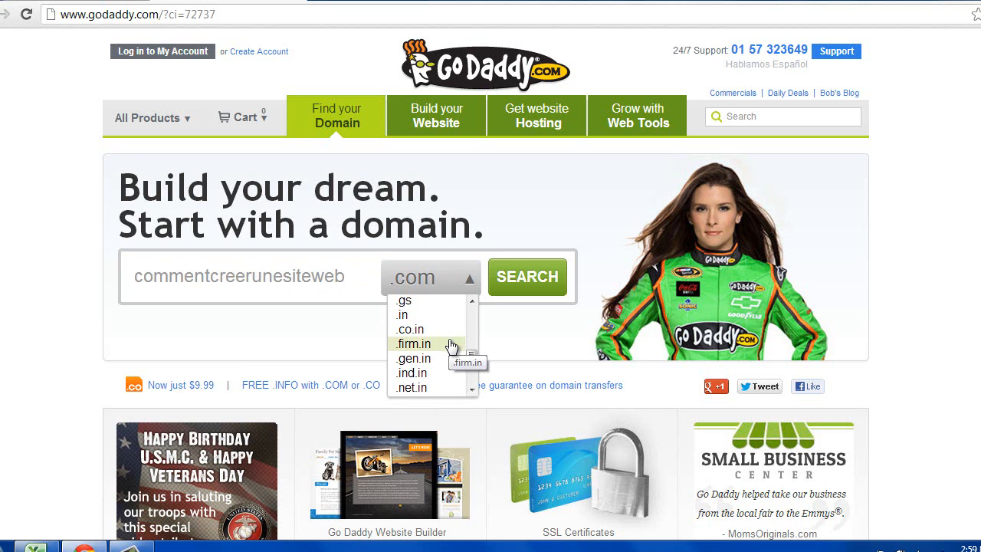
scroll(431, 316, "up", 2)
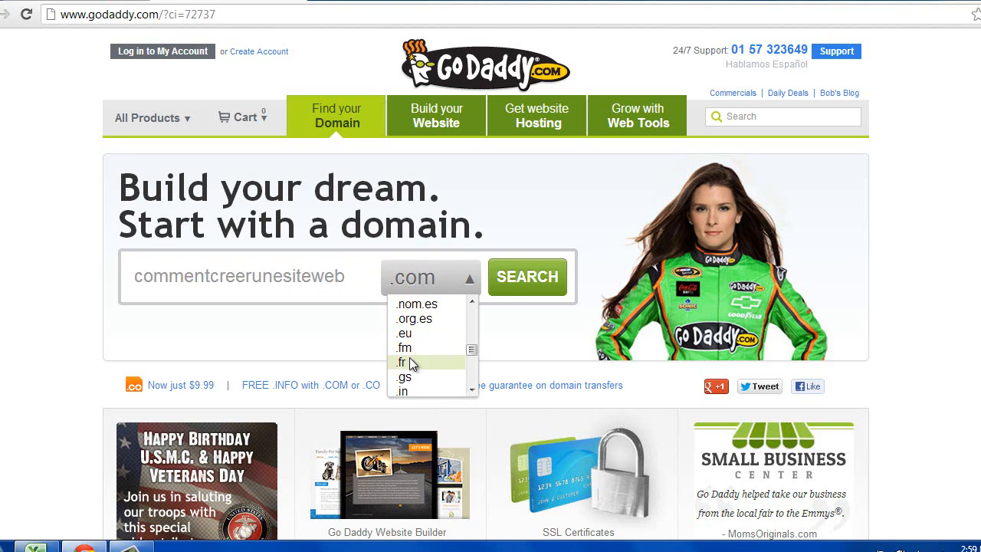
left_click(411, 362)
left_click(518, 288)
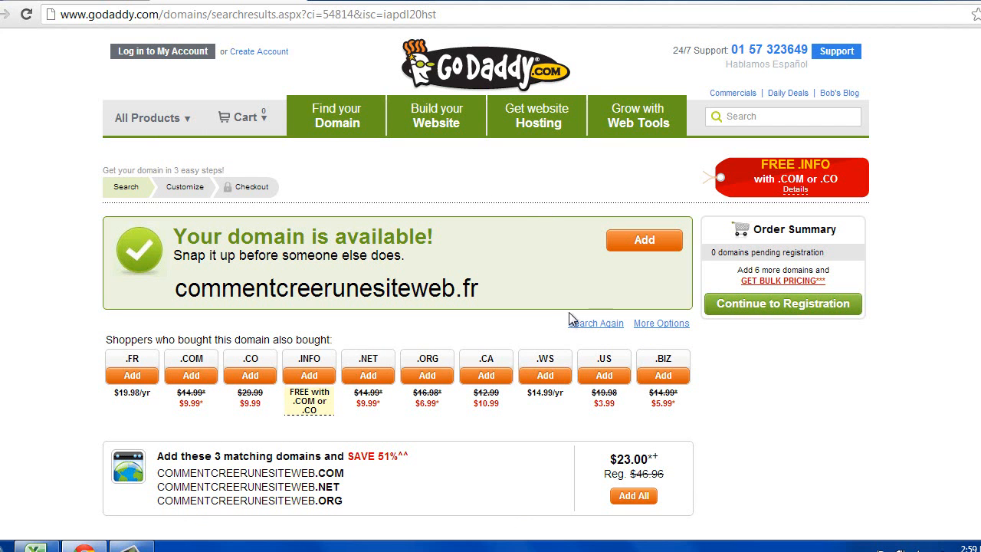
- Add commentcreerunesiteweb.fr to the order
left_click(664, 244)
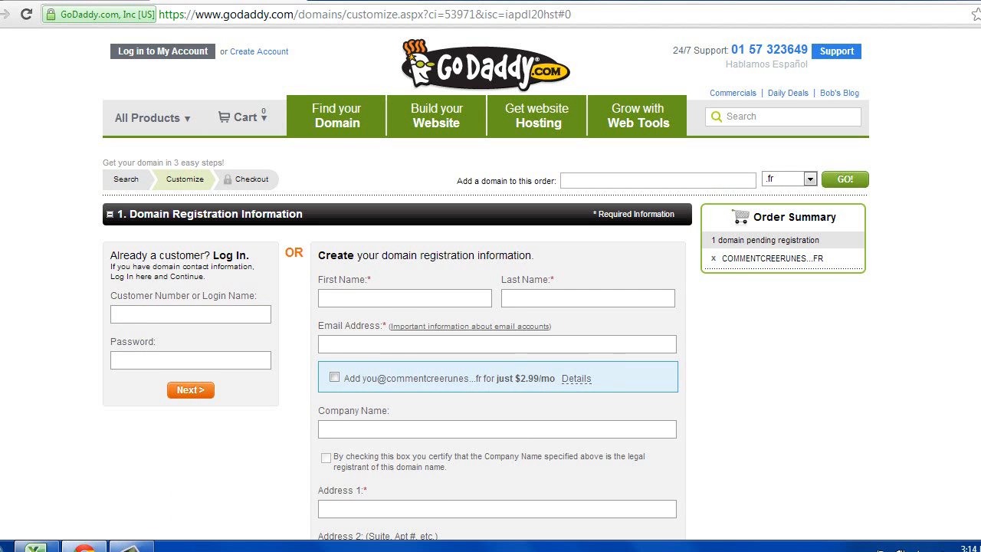
- Scroll through the Domain Registration Information form
scroll(486, 284, "down", 5)
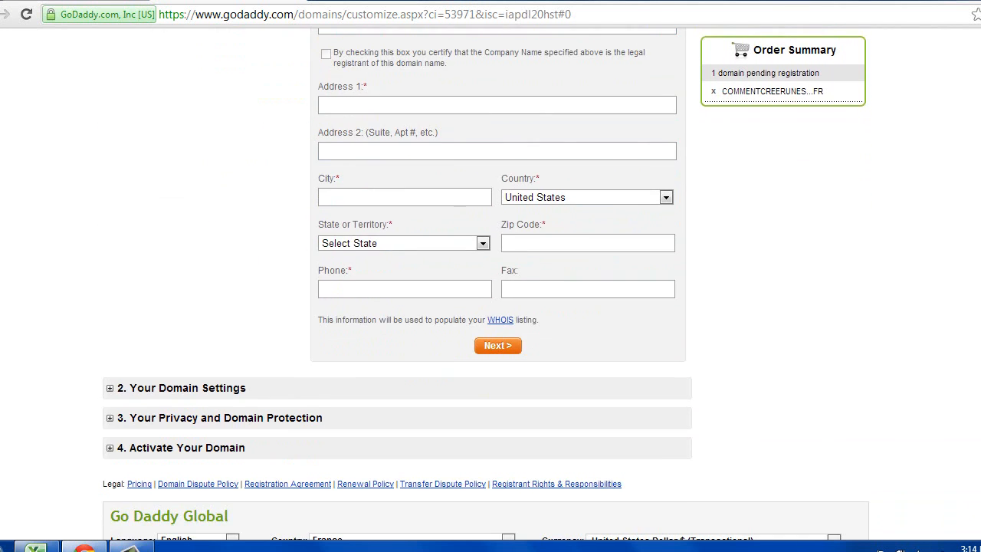
scroll(490, 284, "up", 1)
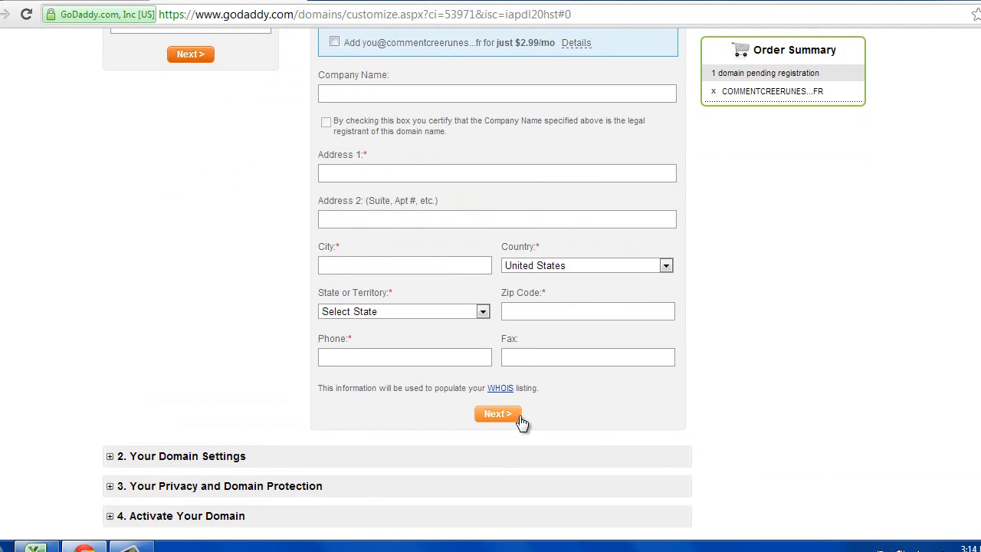
scroll(168, 460, "up", 4)
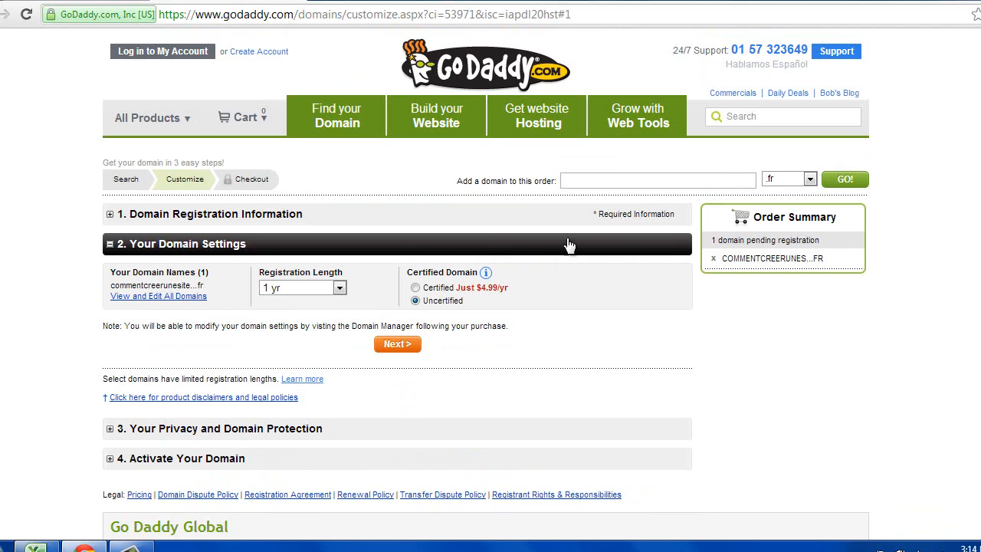
- Keep the registration length at 1 yr and continue to Your Privacy and Domain Protection
left_click(340, 289)
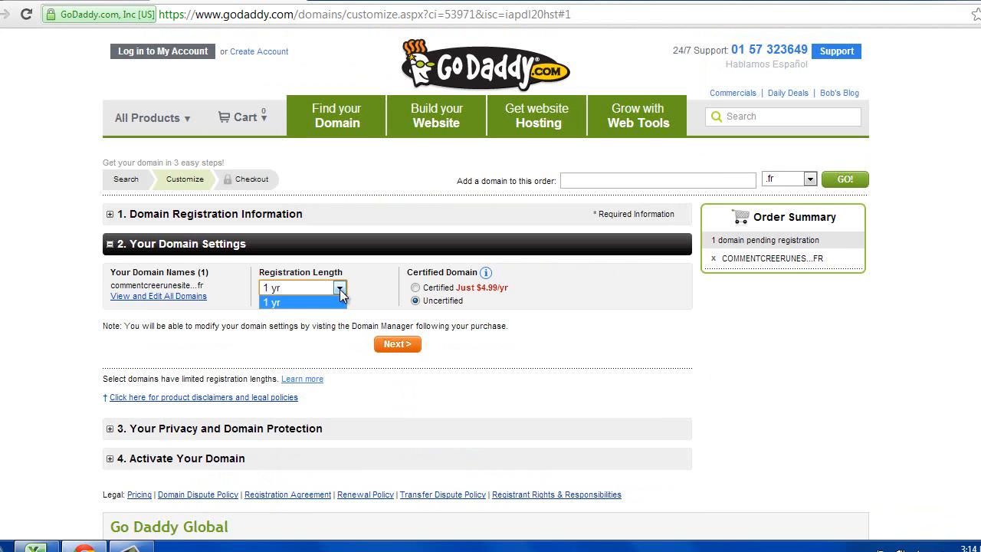
left_click(281, 301)
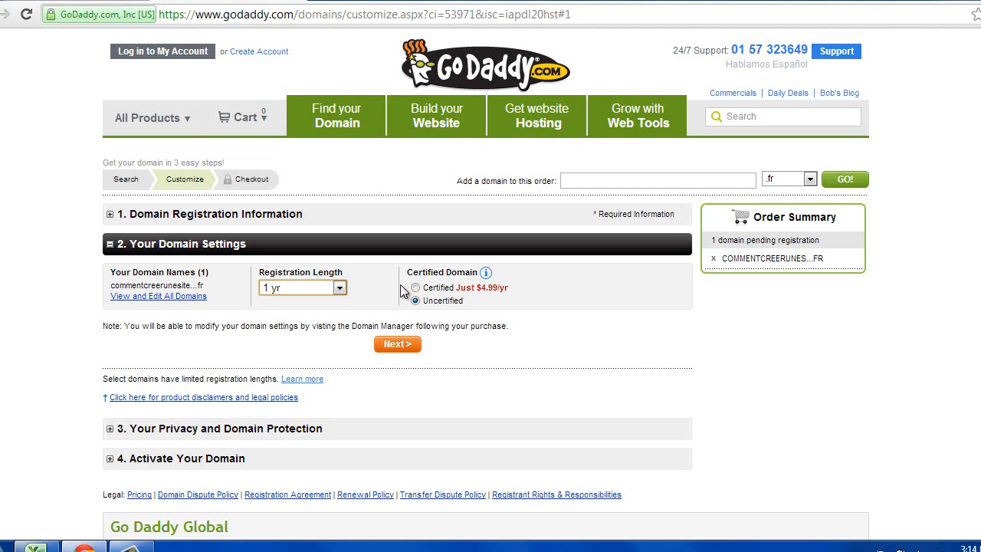
left_click(539, 273)
mouse_move(485, 276)
left_click(192, 435)
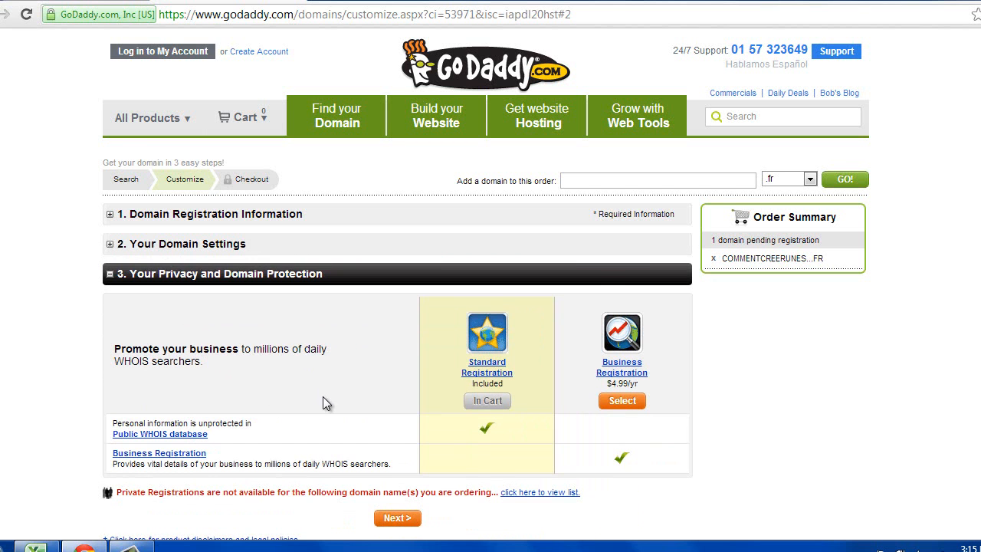
scroll(322, 398, "down", 1)
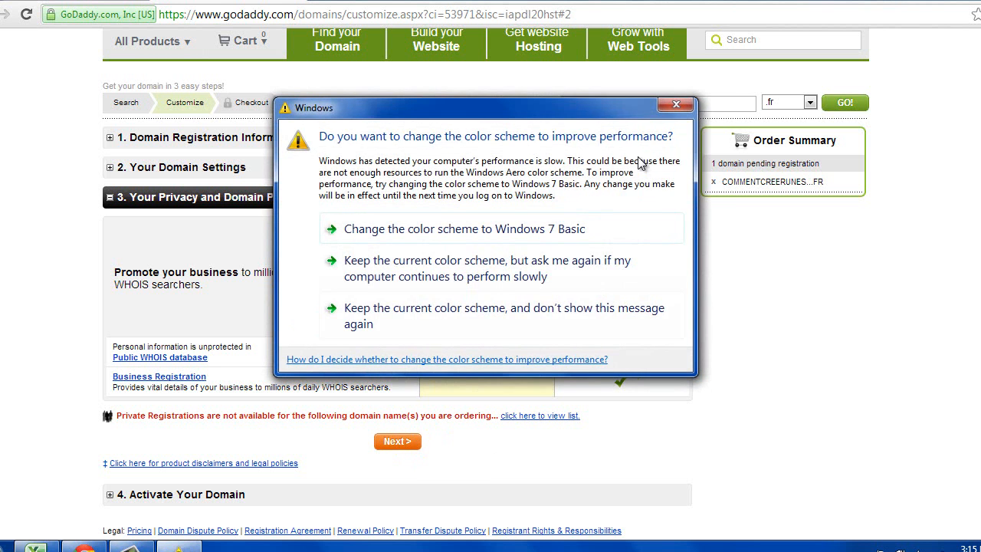
left_click(678, 102)
scroll(598, 284, "down", 2)
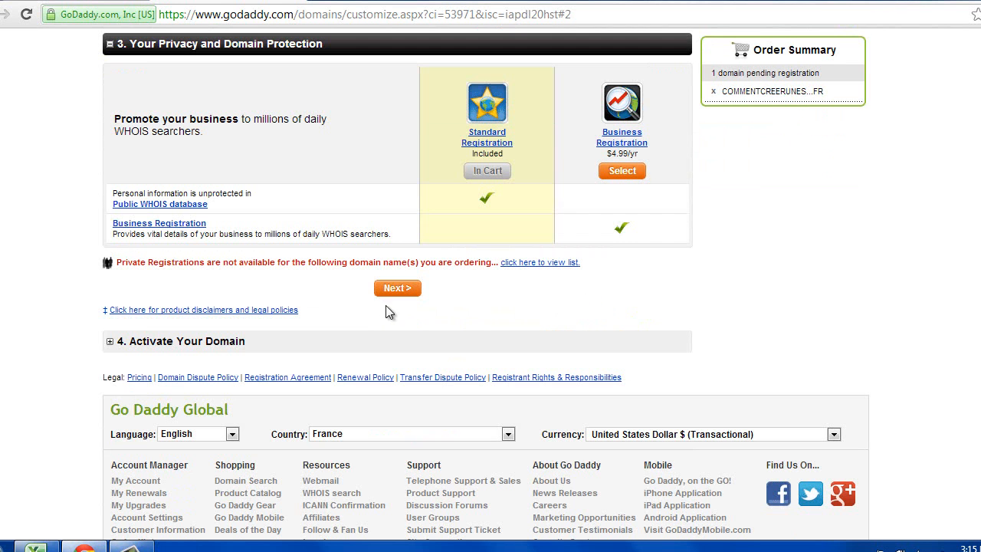
- Expand Activate Your Domain, skip the email and hosting add-ons, and proceed to the cart
left_click(182, 343)
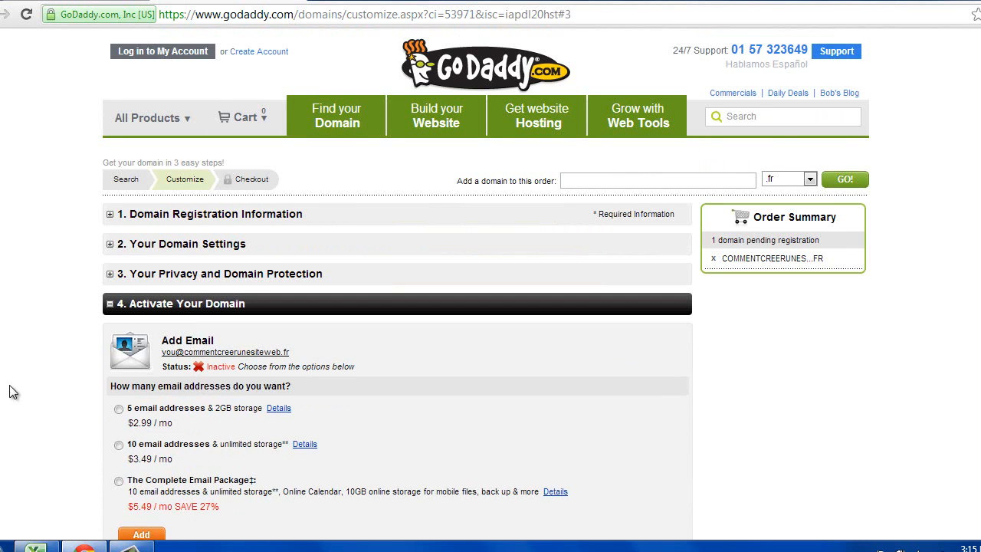
scroll(28, 391, "down", 3)
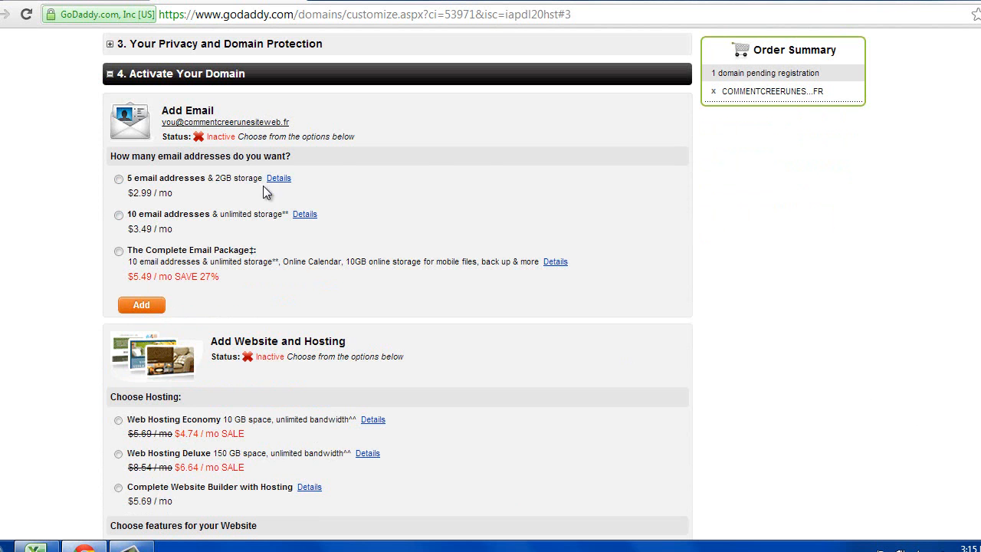
scroll(254, 307, "down", 1)
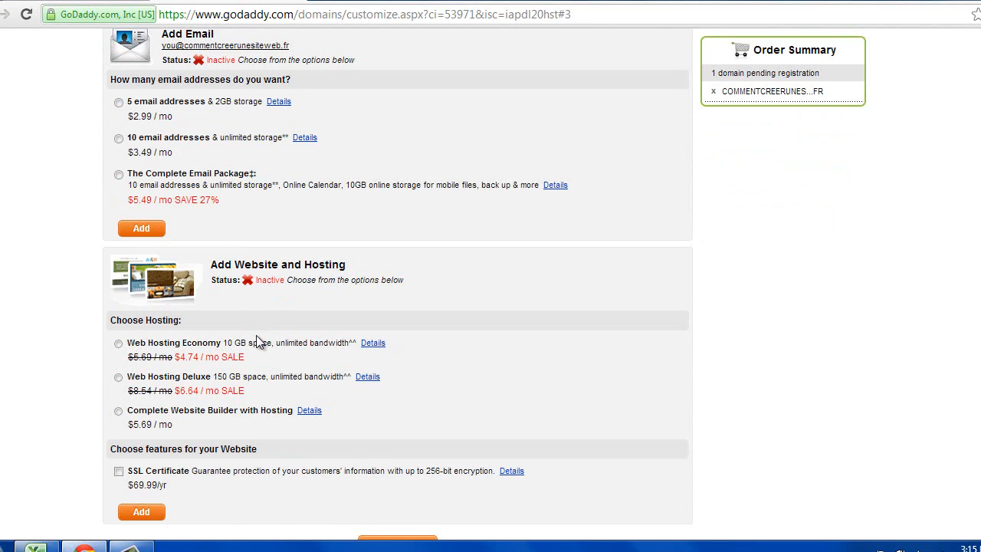
scroll(259, 342, "down", 1)
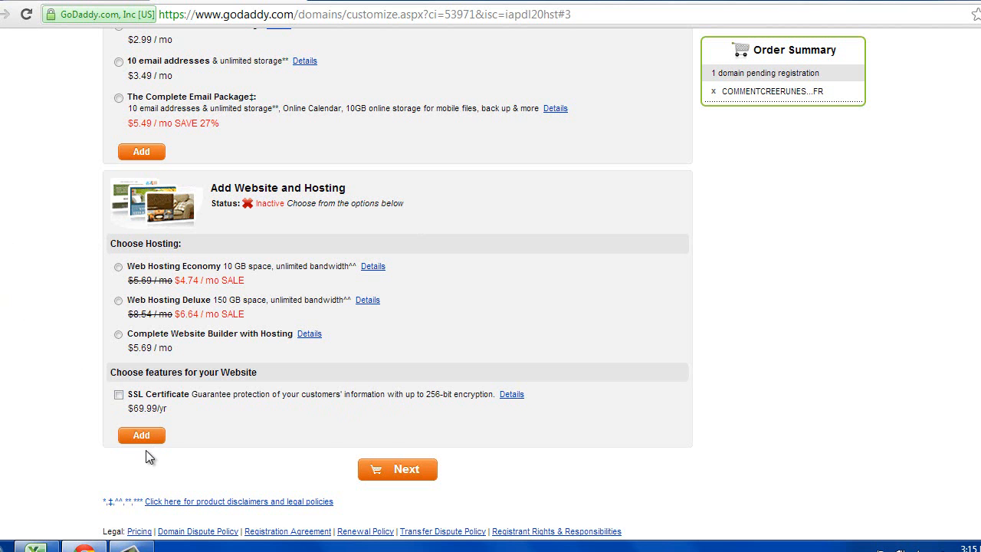
scroll(148, 457, "down", 1)
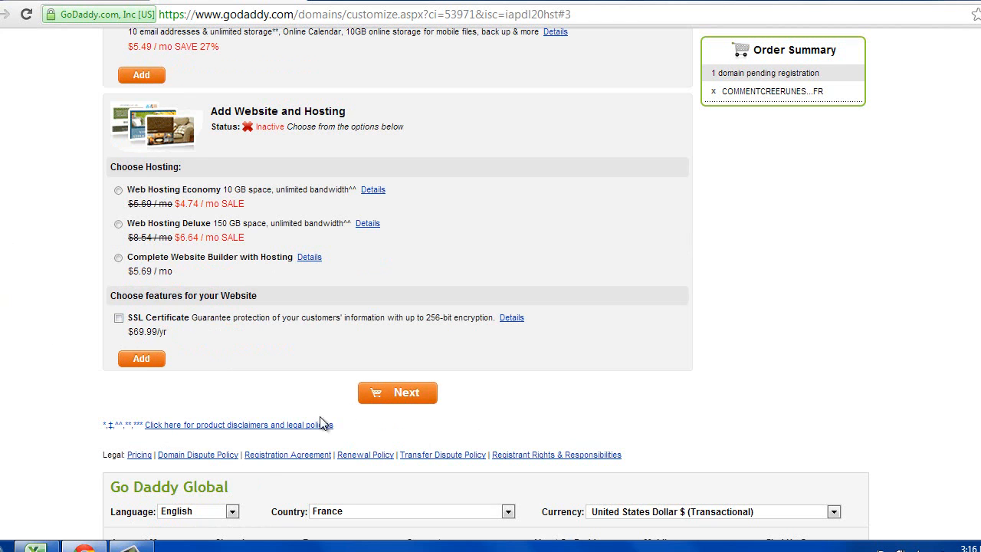
left_click(132, 548)
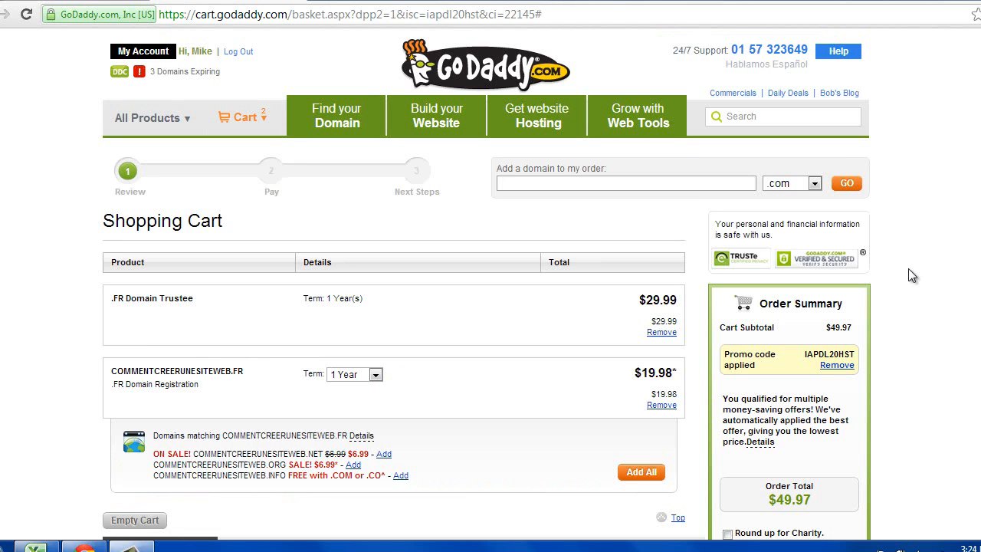
- Review the $49.97 order summary and continue to the Pay step
scroll(487, 283, "down", 1)
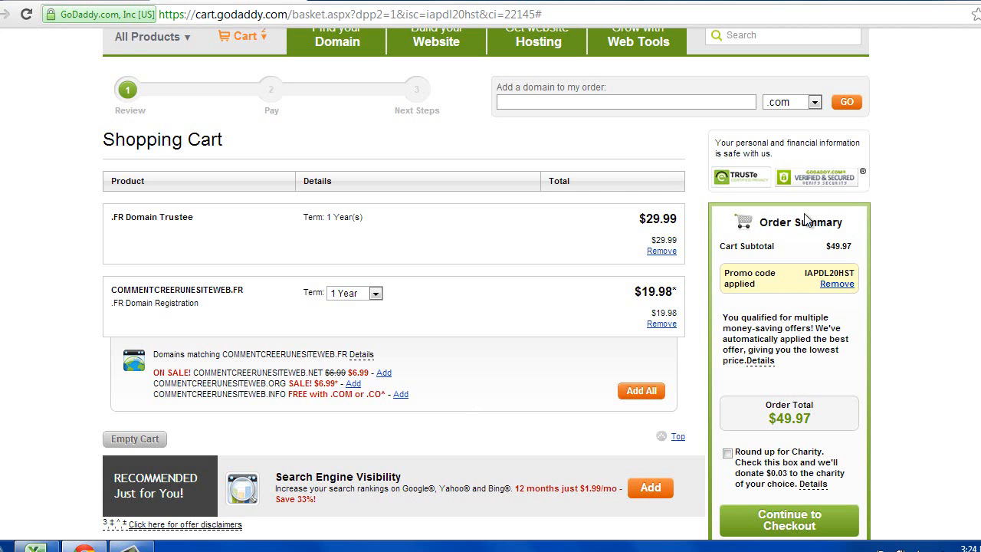
left_click_drag(759, 222, 846, 495)
left_click(874, 397)
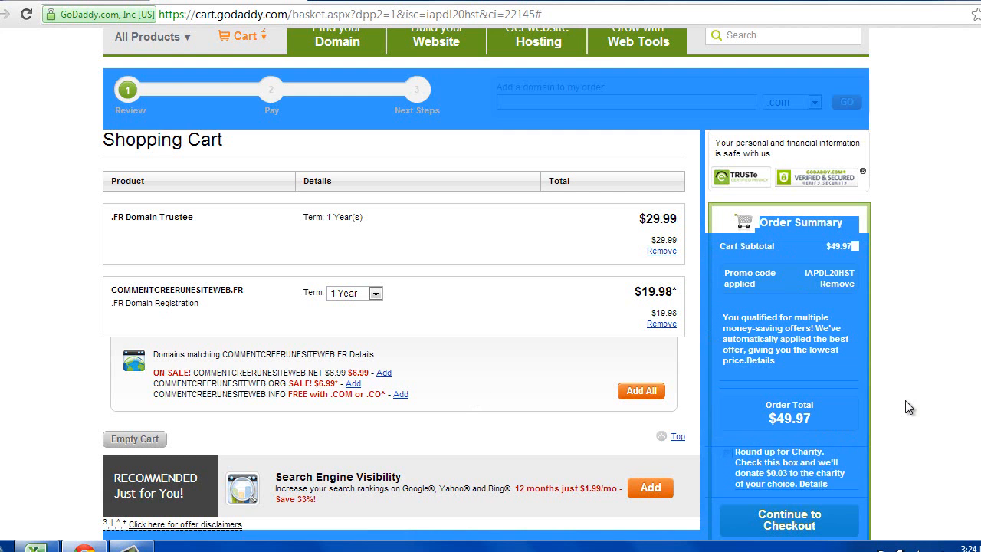
scroll(969, 401, "down", 2)
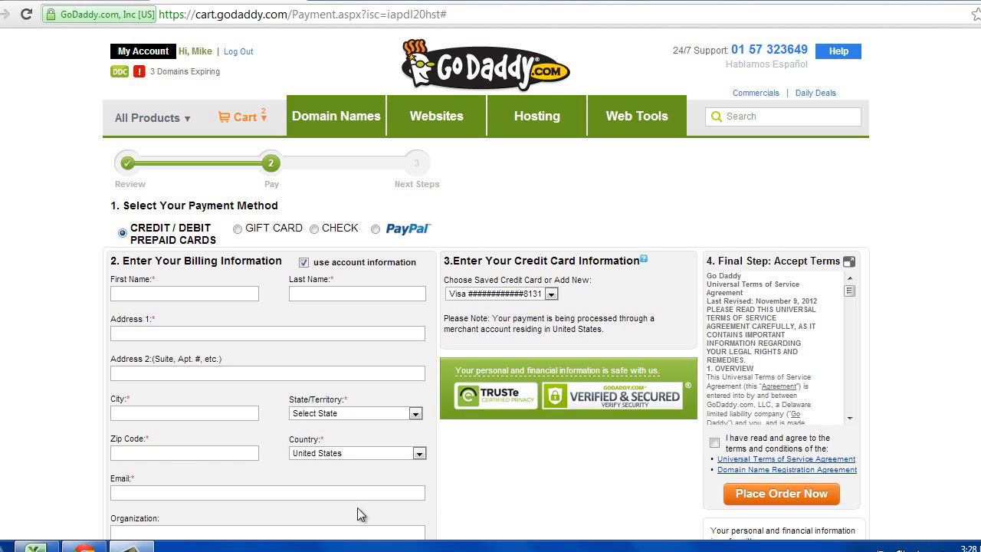
- Leave the GoDaddy payment page and switch to the Make Money from Home Lions Club about page
left_click(132, 548)
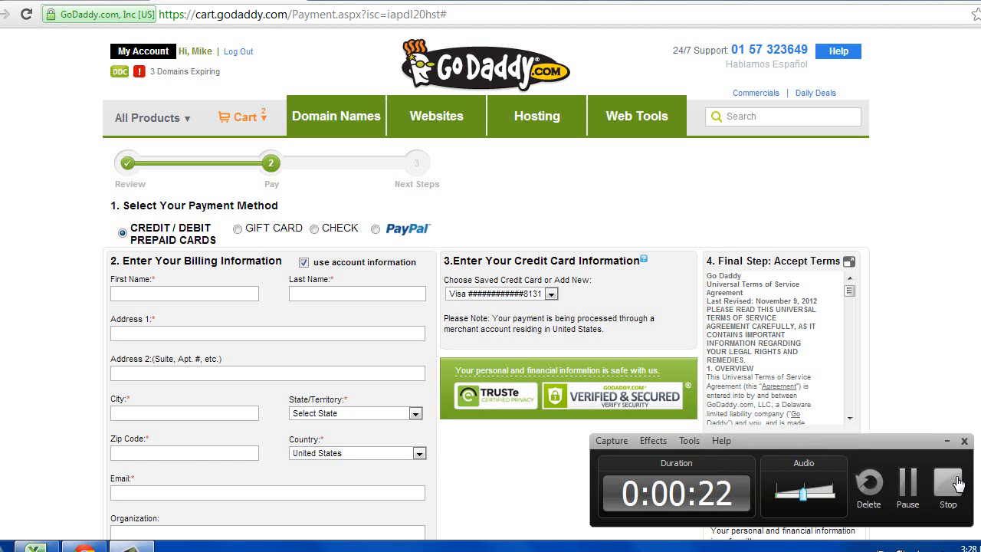
left_click(948, 483)
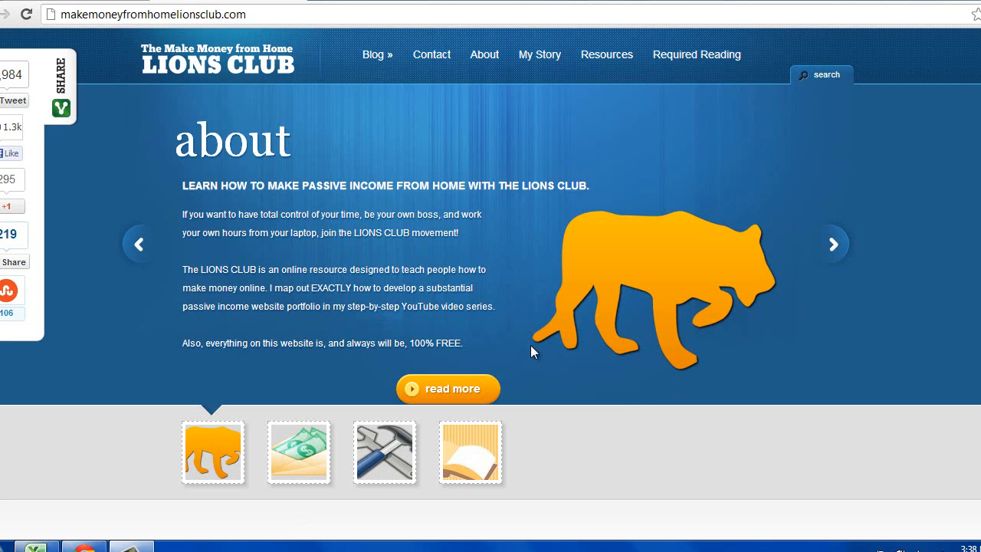
- Follow the HostGator link under the Hosting section of the Lions Club Resources page
left_click(618, 60)
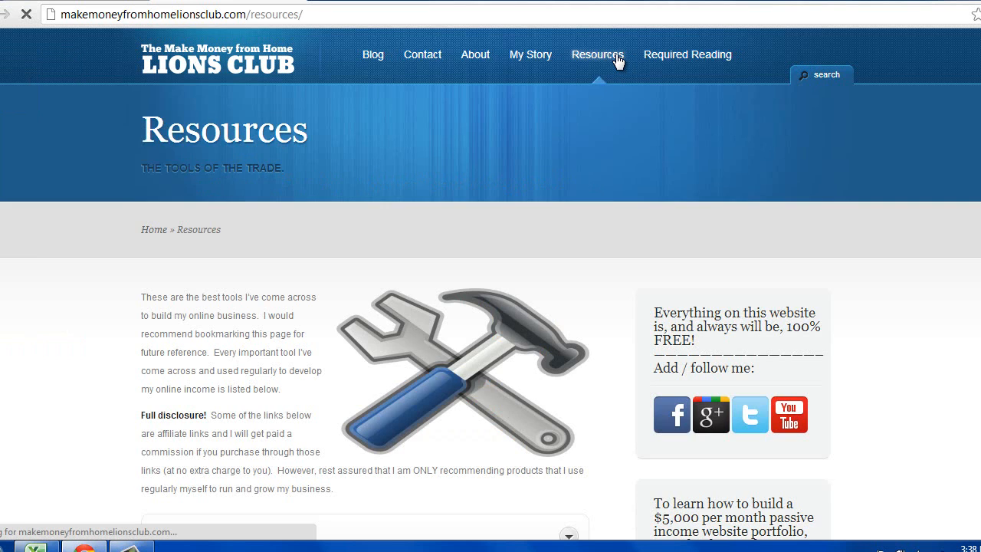
scroll(490, 183, "down", 2)
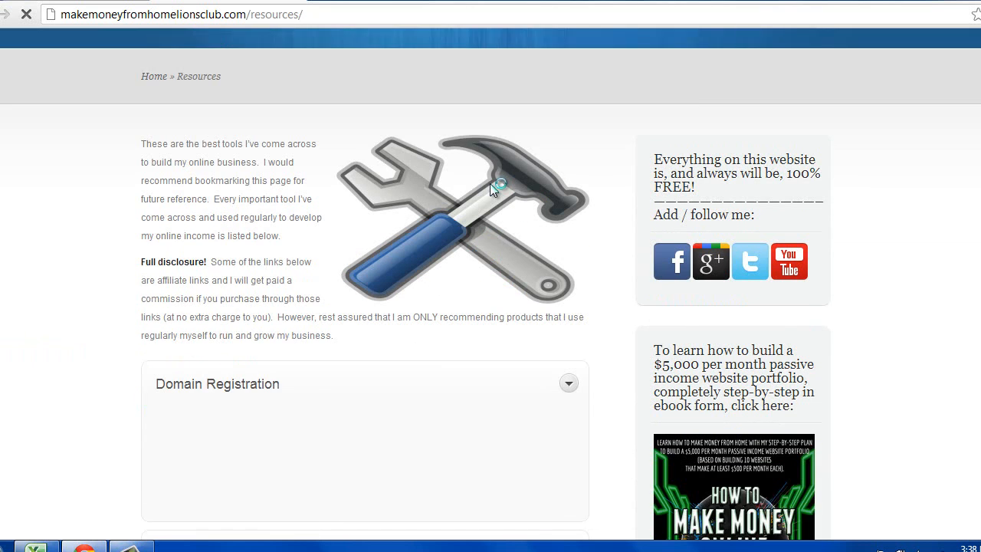
scroll(490, 184, "down", 2)
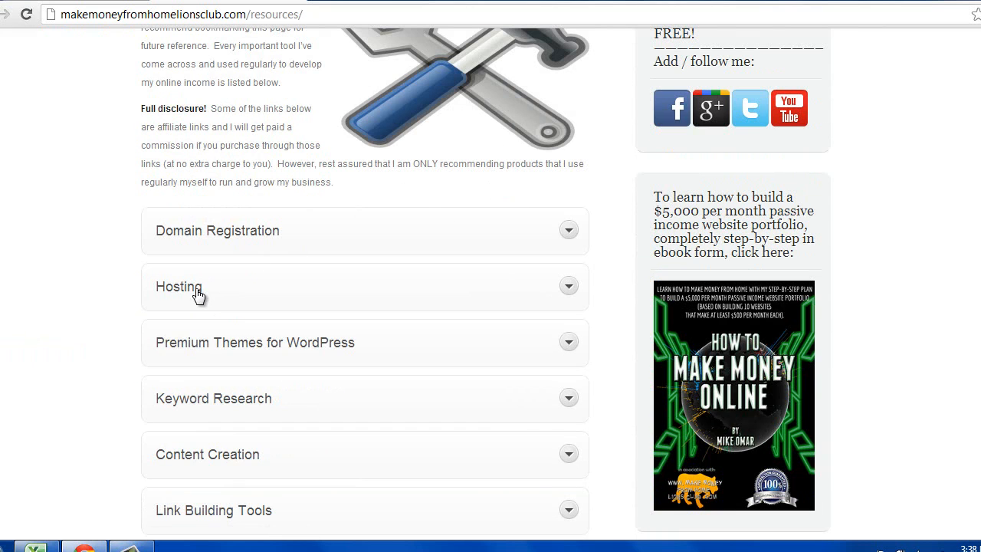
left_click(198, 296)
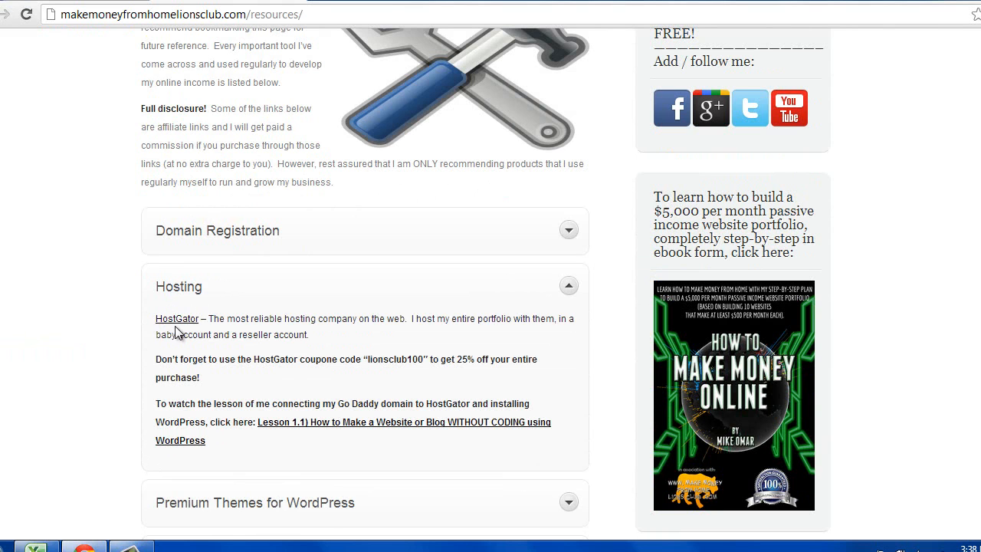
left_click(184, 322)
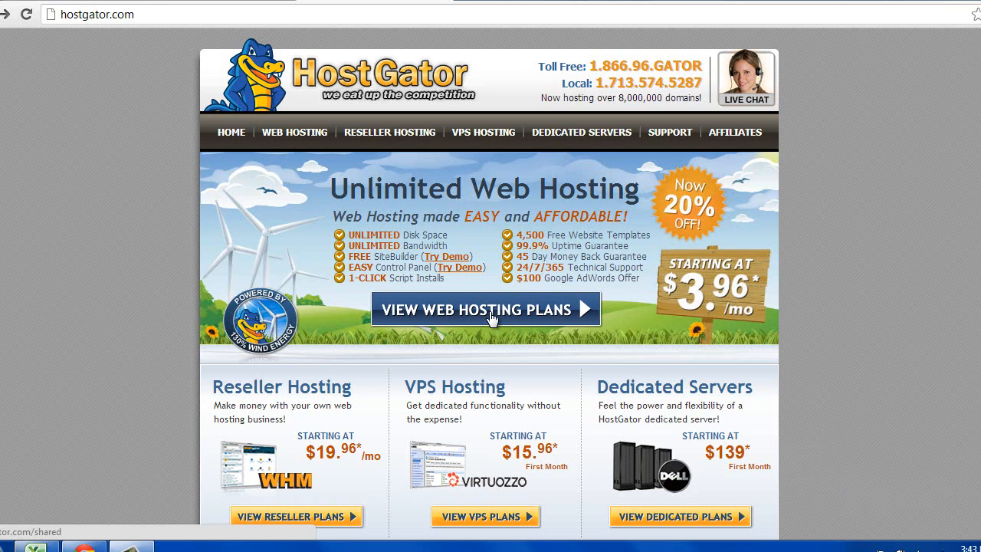
- Bring up HostGator's shared web hosting plans and scroll through them
left_click(473, 321)
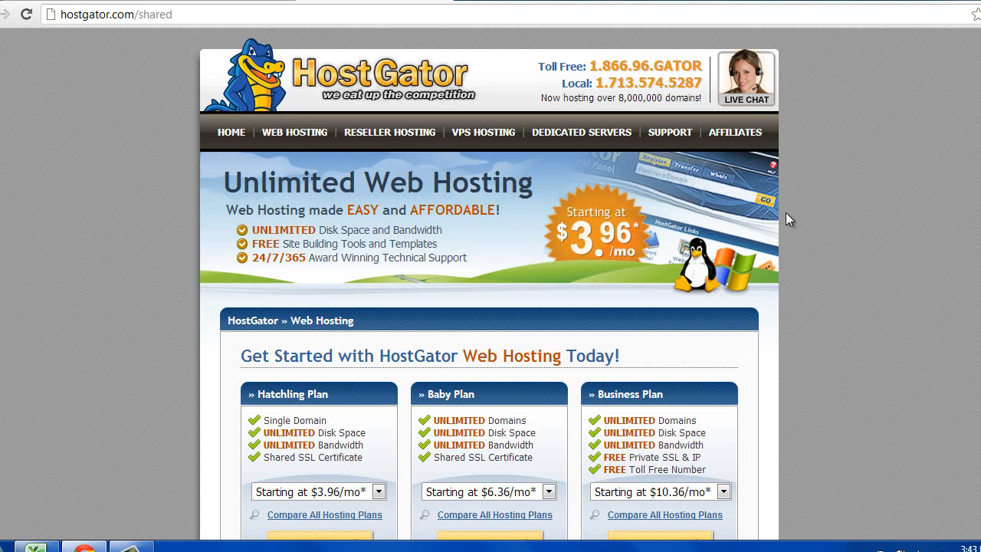
scroll(792, 217, "down", 1)
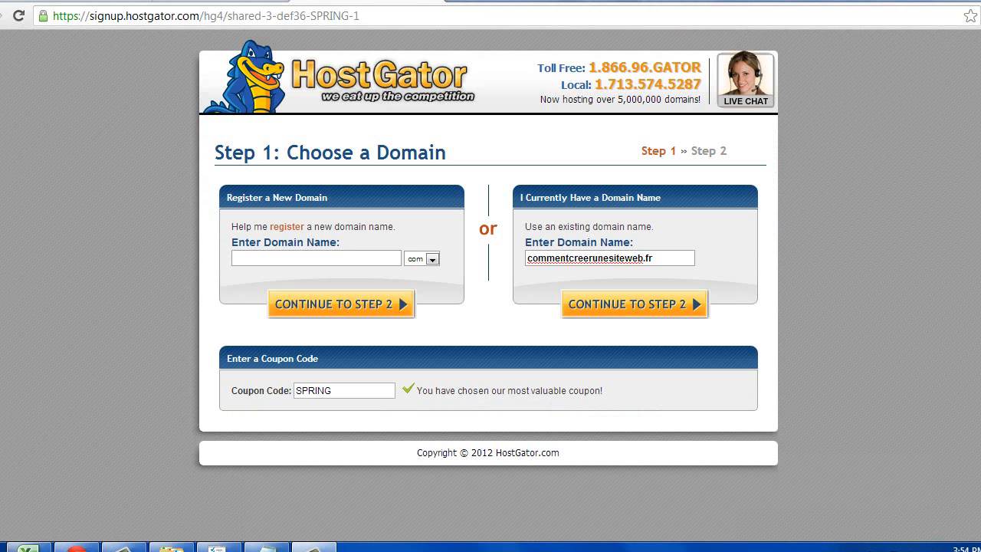
- Replace the SPRING coupon code with lionsclub100
double_click(675, 258)
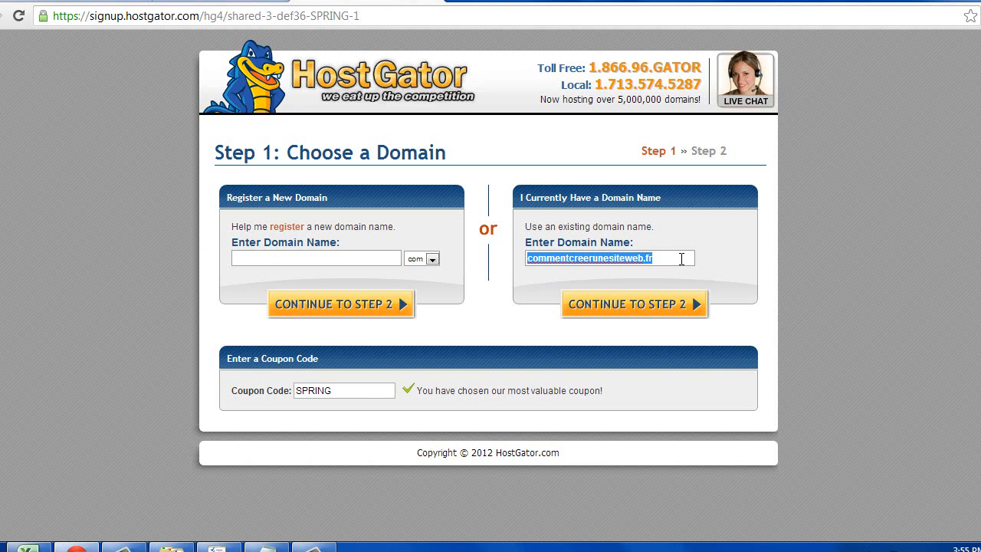
left_click(352, 395)
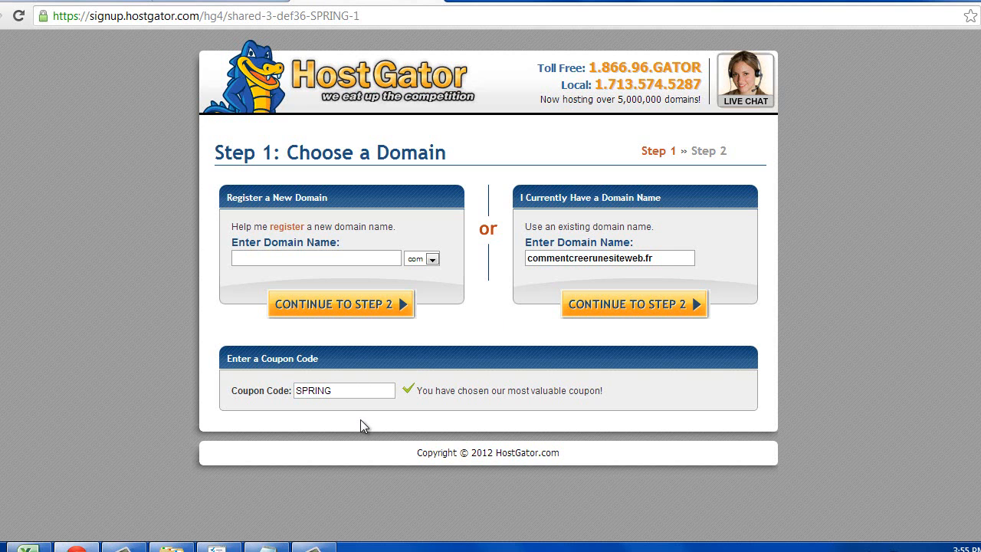
left_click(350, 392)
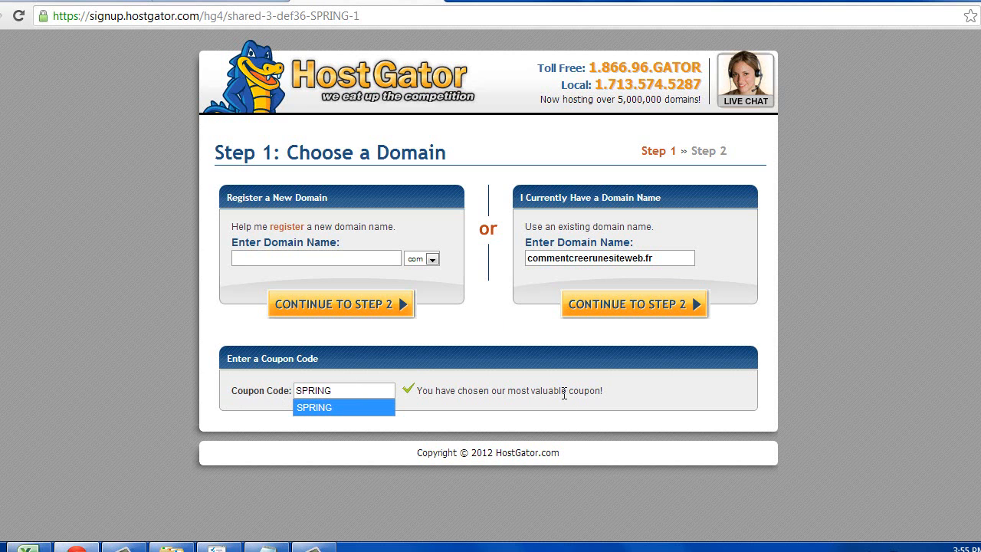
left_click_drag(607, 391, 421, 400)
left_click(385, 394)
double_click(377, 389)
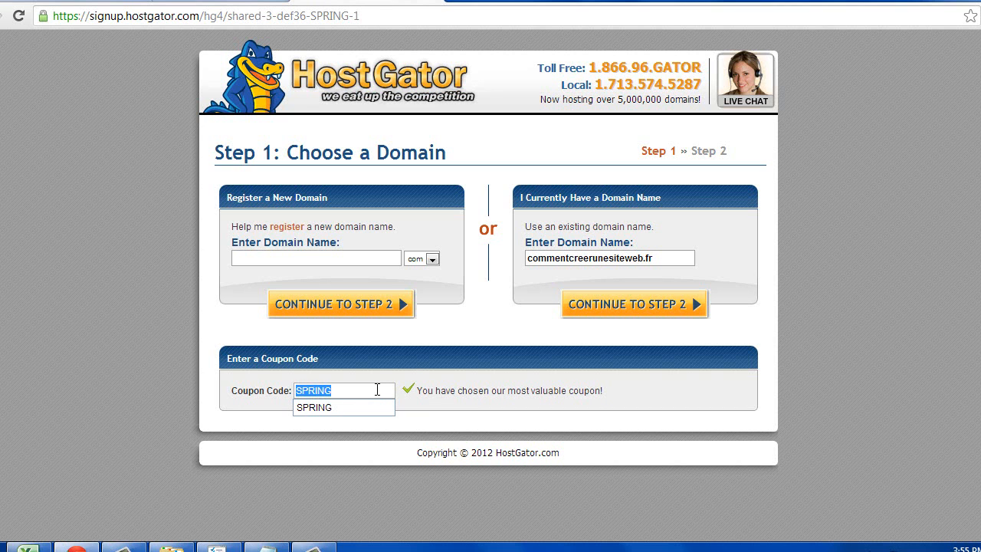
key("BackSpace")
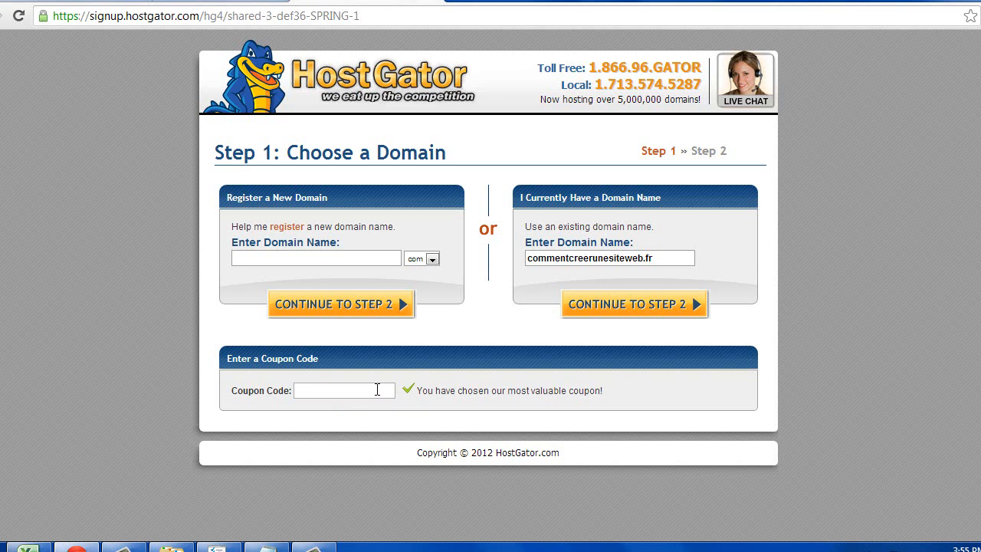
type("lions")
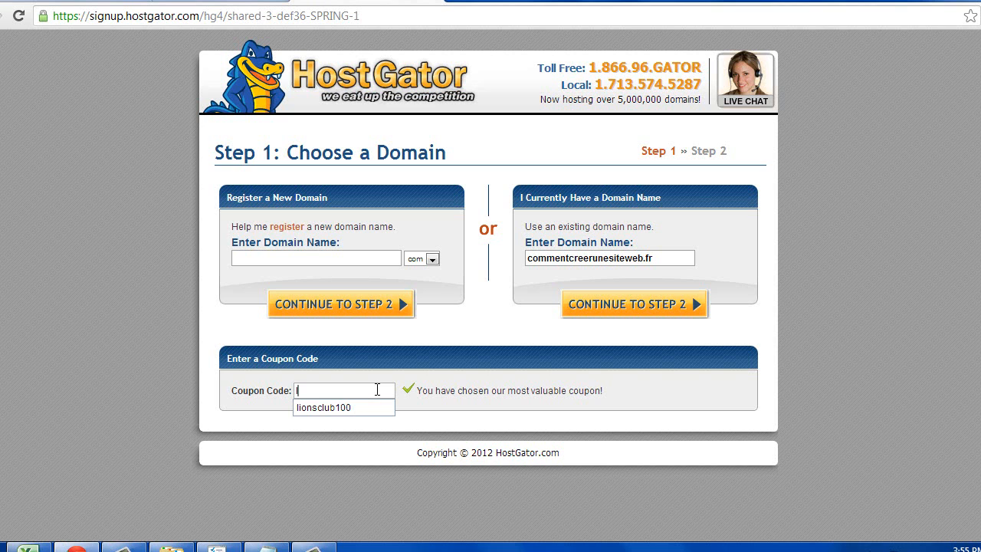
type("club100")
left_click(512, 392)
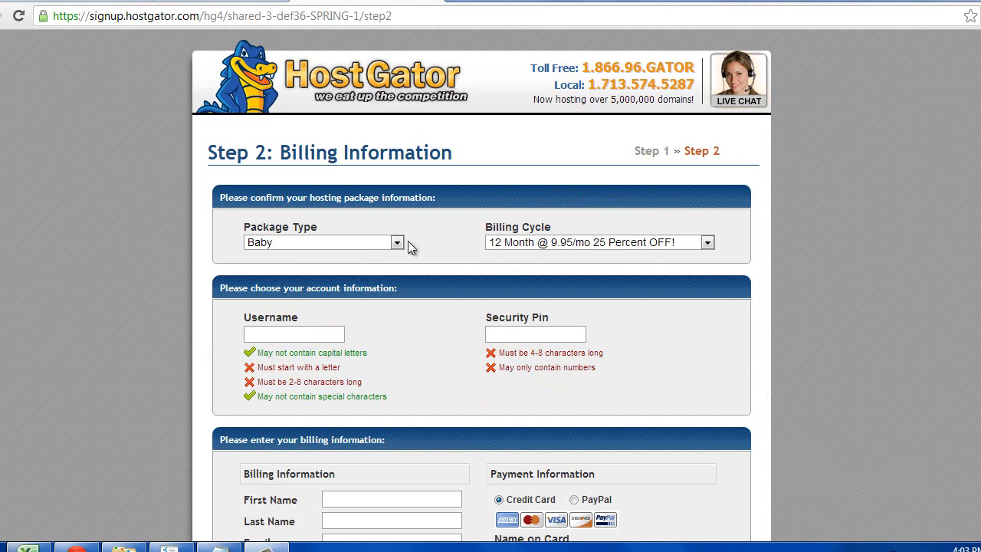
left_click(397, 242)
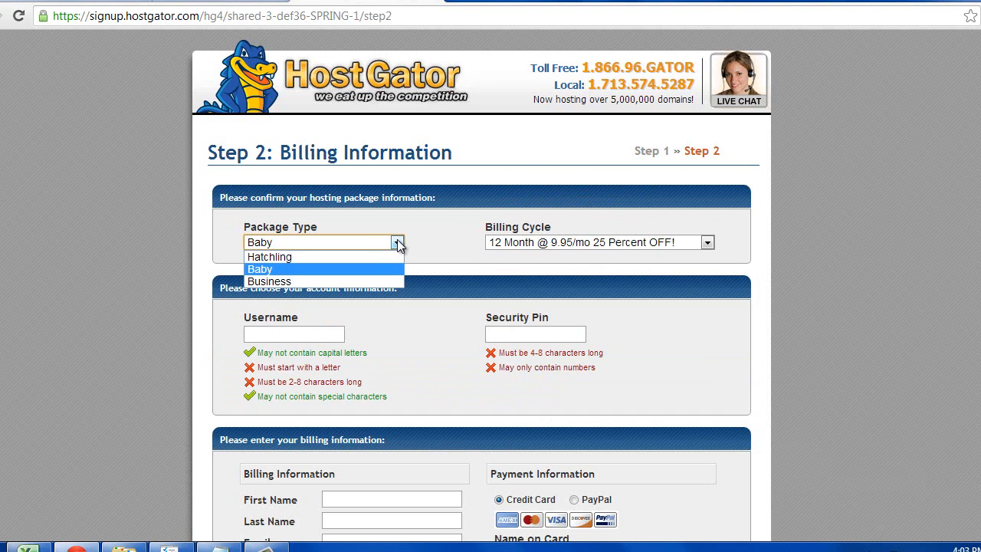
scroll(361, 263, "down", 1)
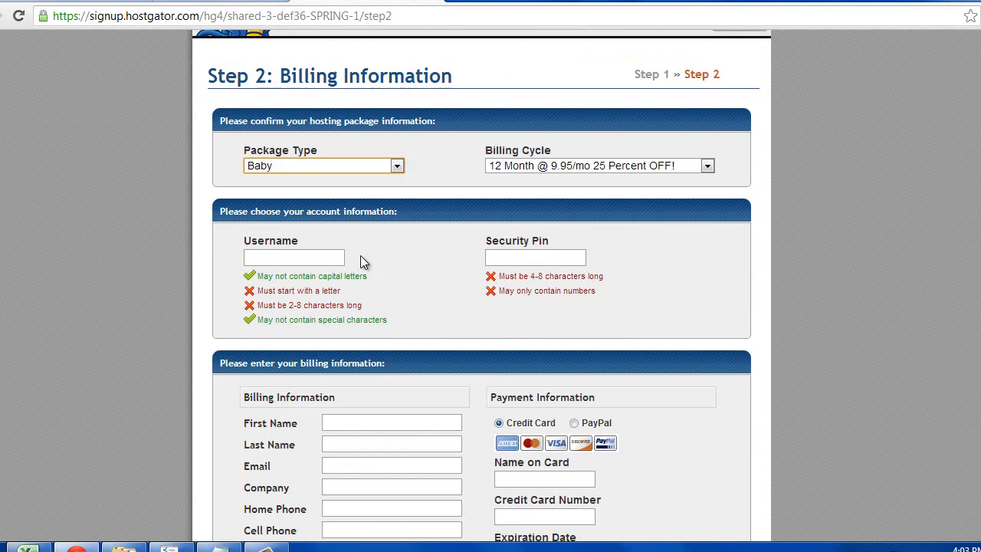
left_click(398, 166)
left_click(375, 193)
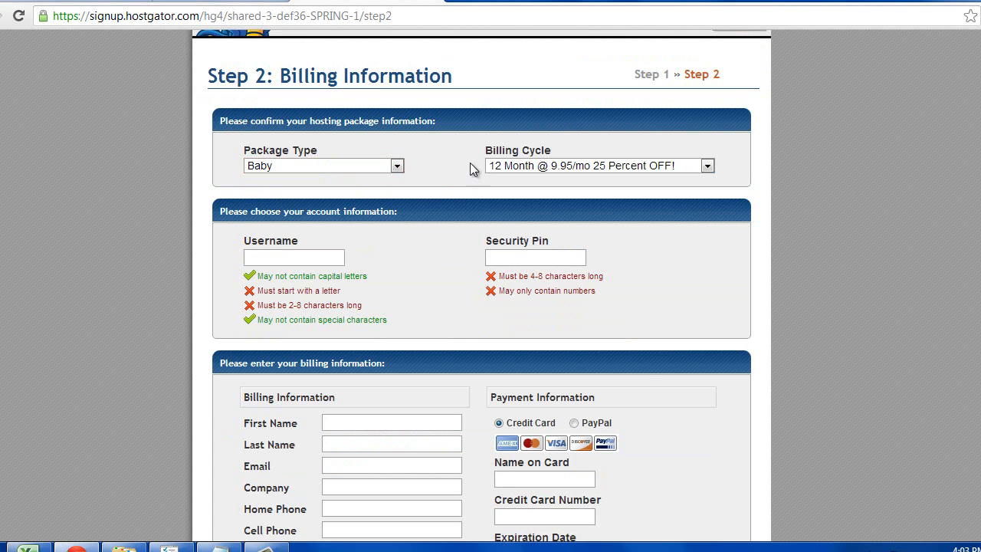
left_click(707, 166)
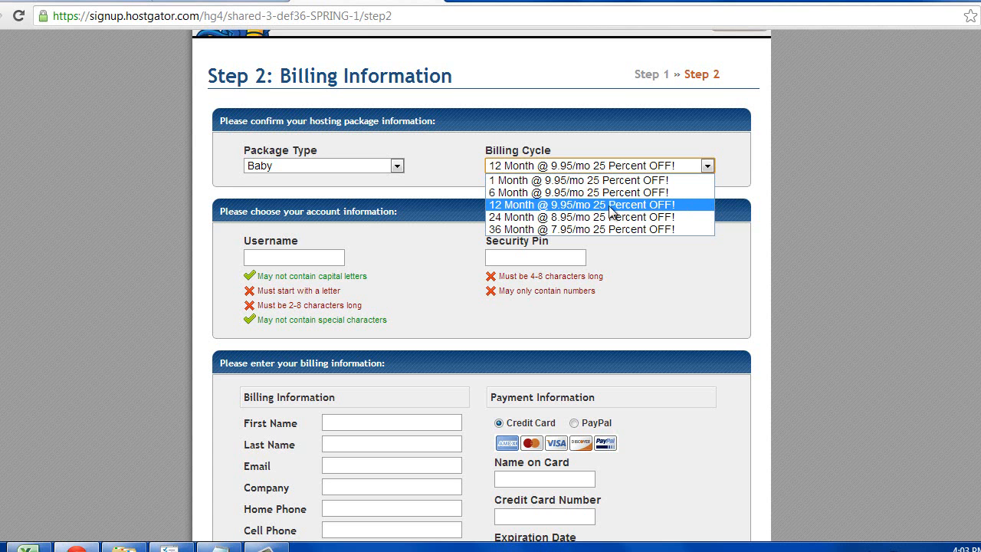
left_click(687, 204)
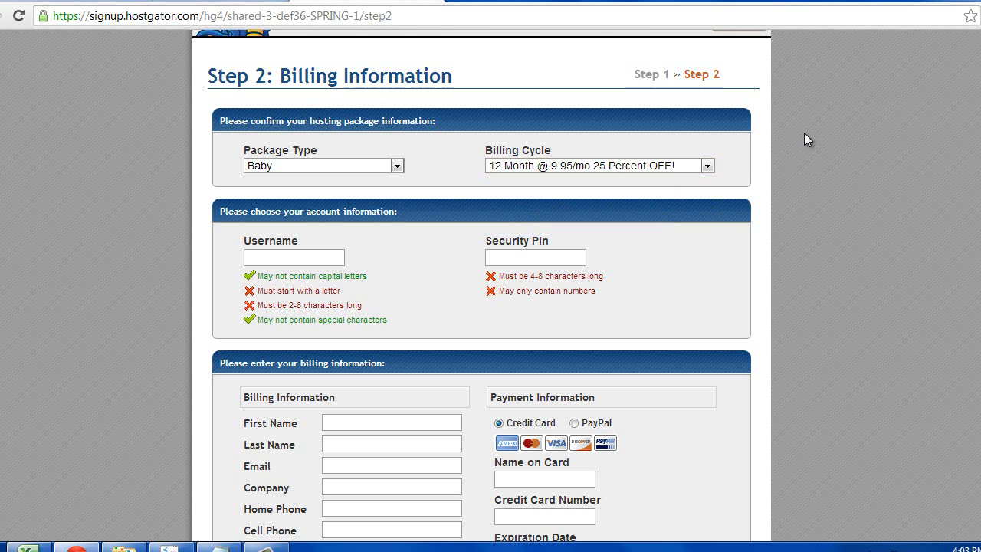
scroll(804, 134, "down", 1)
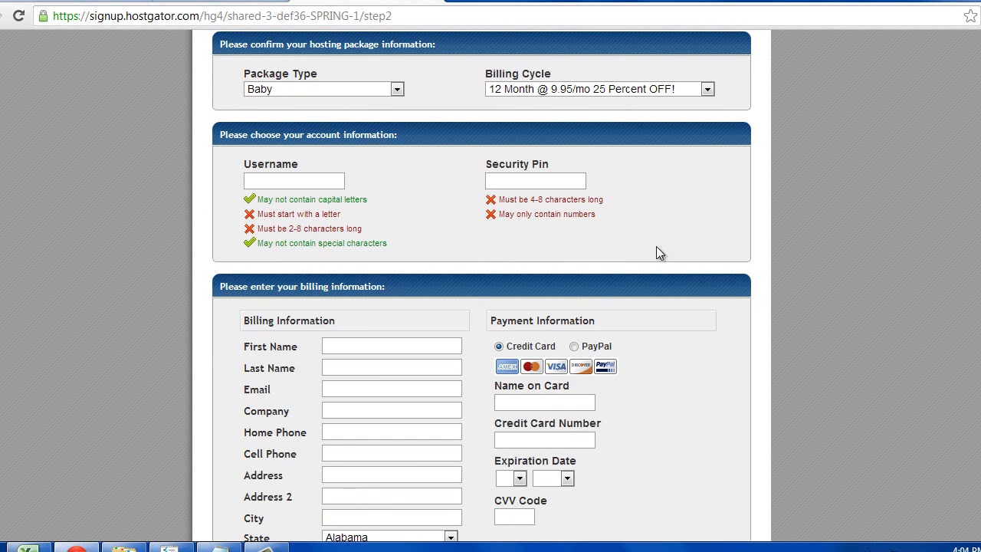
- Review the order down to its $89.55 total, dismissing a colour scheme prompt, then bring up the TO DO LIST notes
scroll(484, 320, "down", 1)
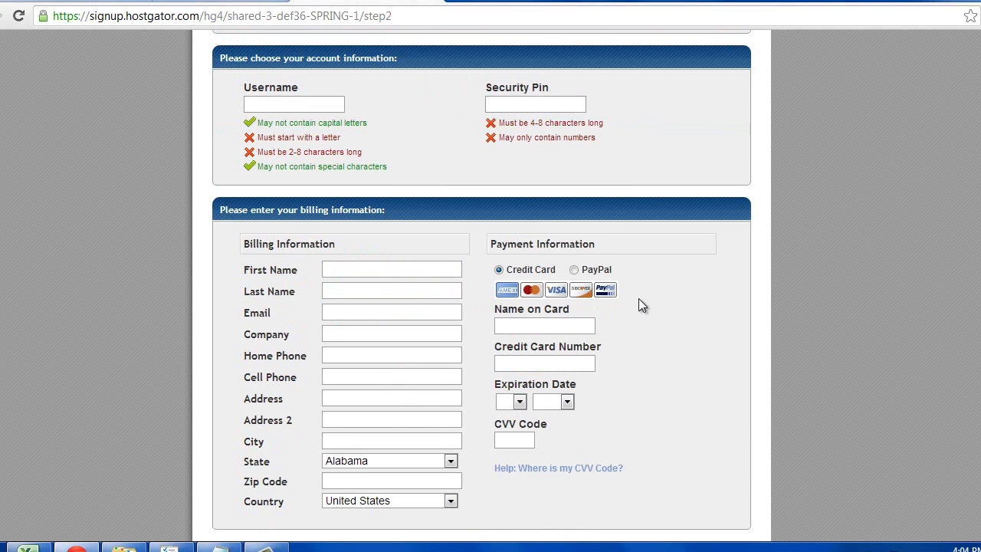
scroll(641, 305, "down", 2)
scroll(640, 300, "down", 2)
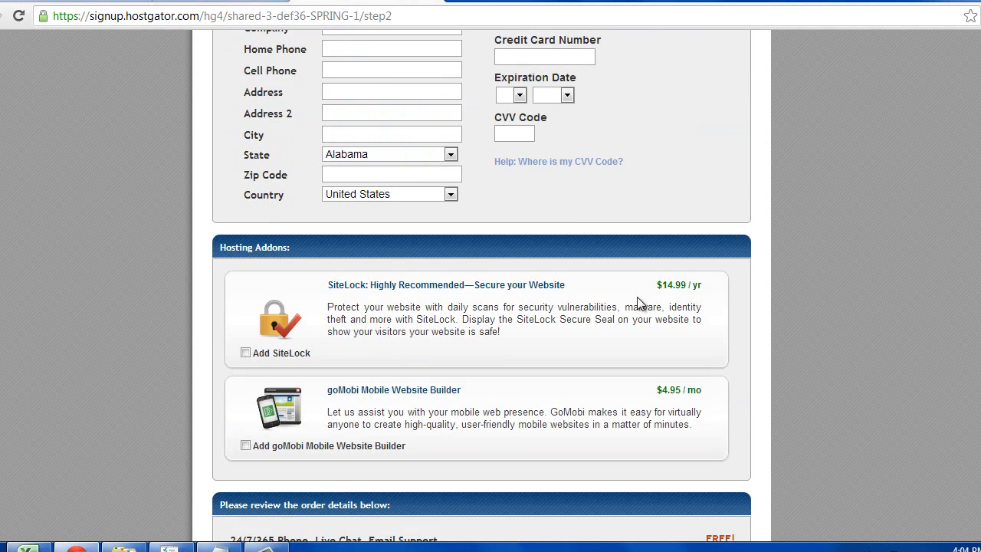
scroll(636, 296, "down", 2)
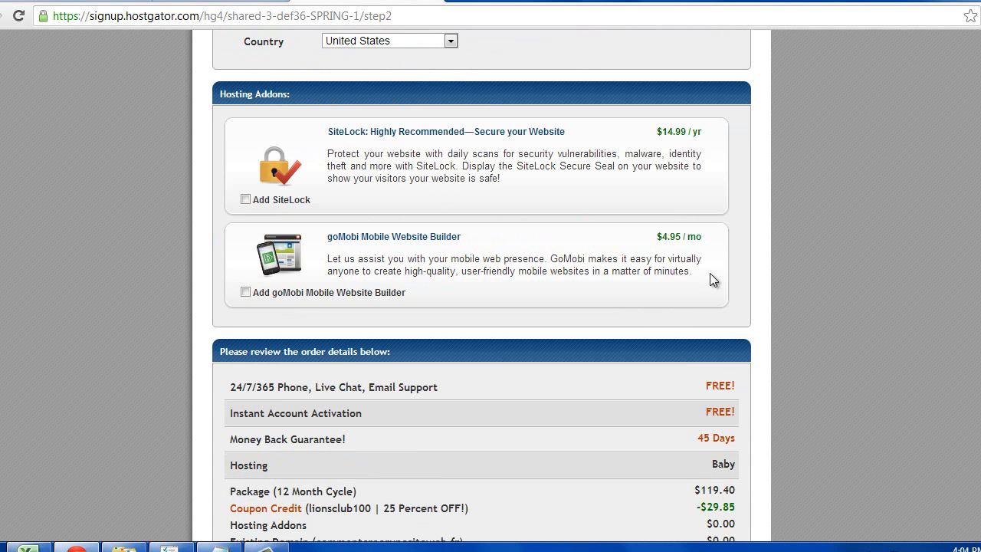
left_click(674, 101)
scroll(557, 243, "down", 2)
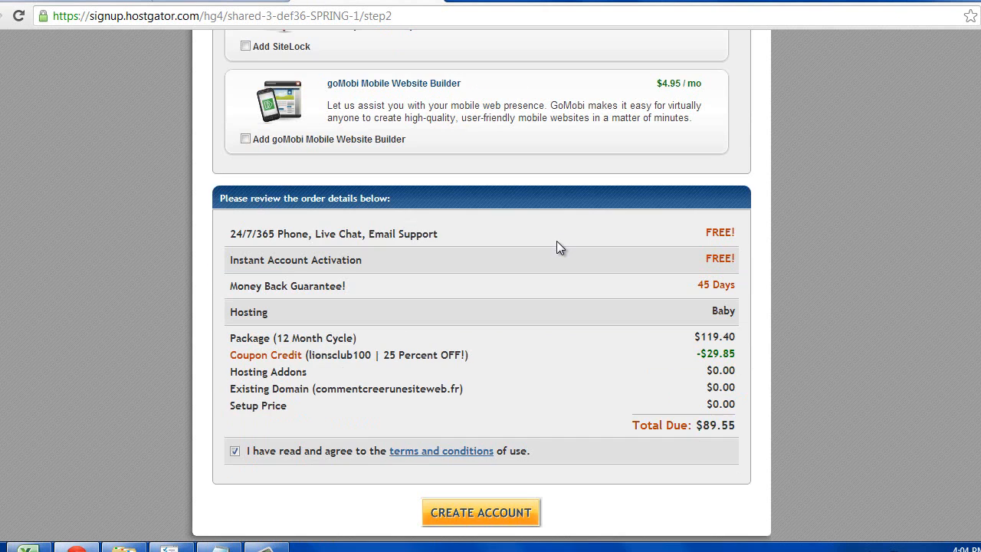
scroll(558, 242, "down", 1)
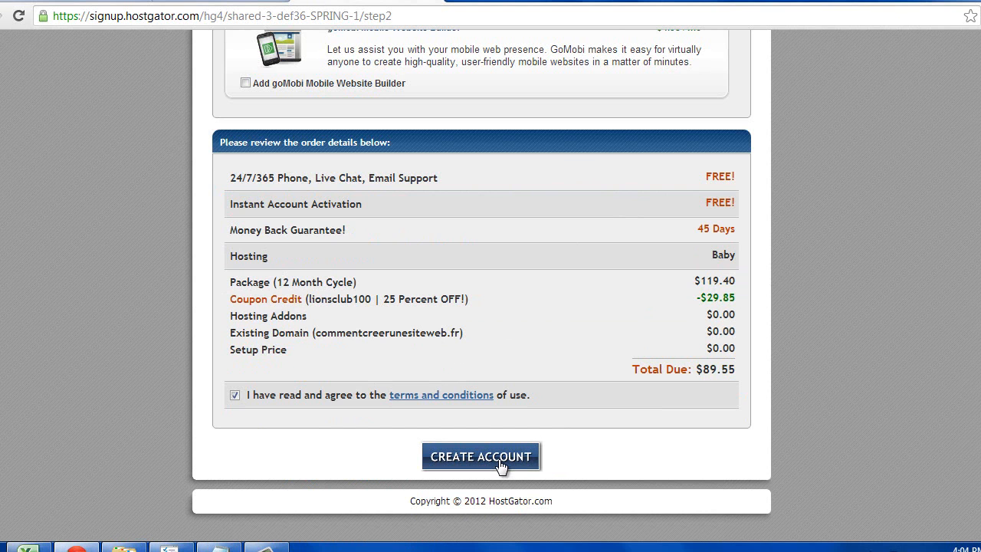
left_click(277, 549)
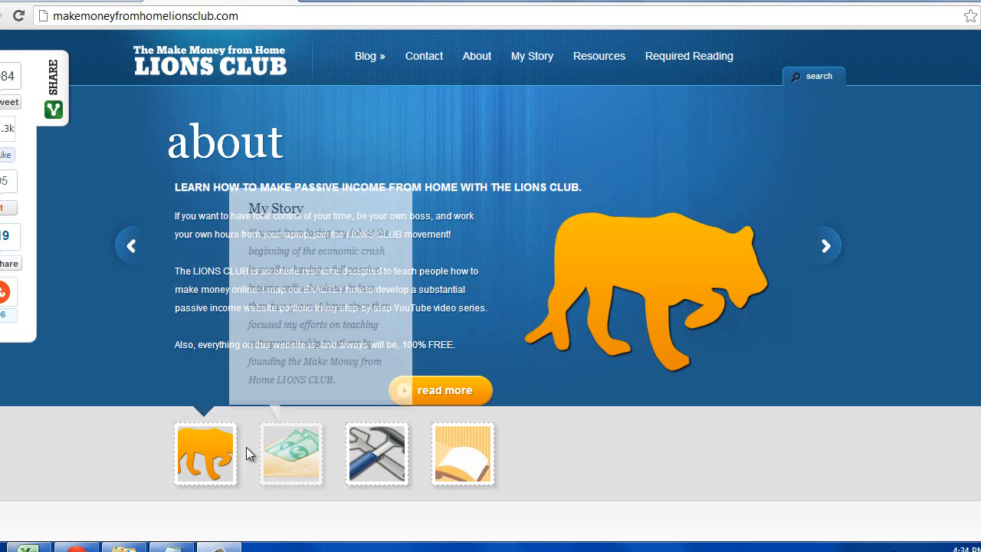
left_click(172, 548)
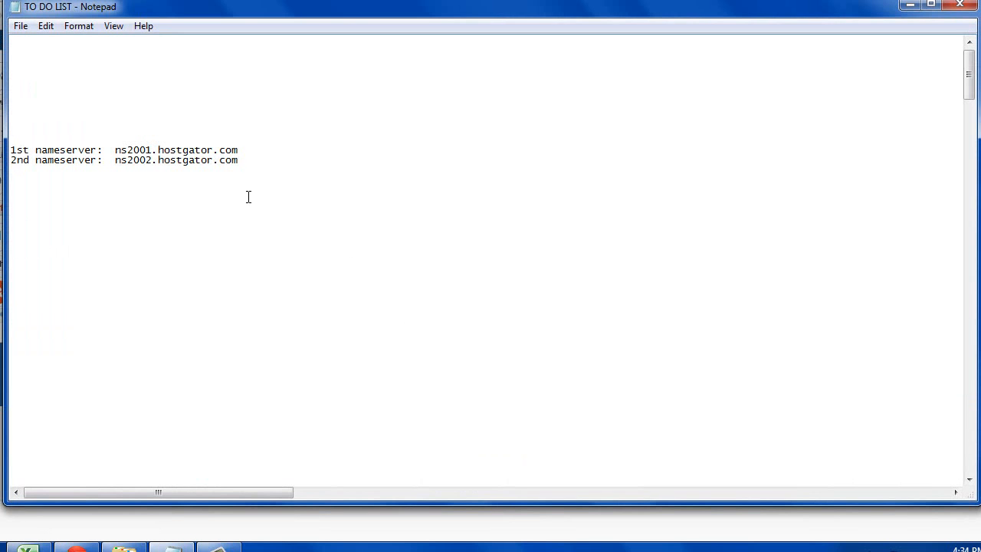
left_click_drag(267, 160, 3, 152)
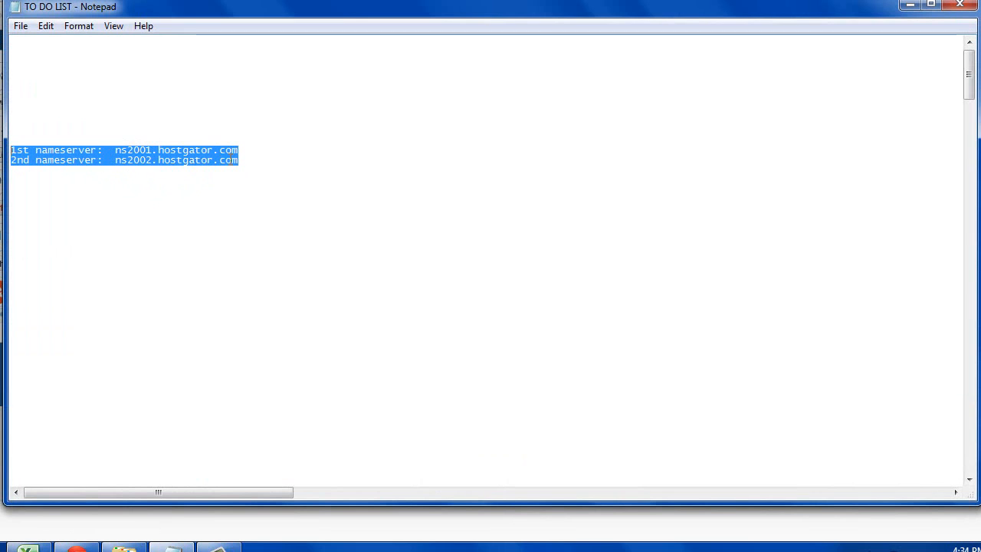
left_click(253, 165)
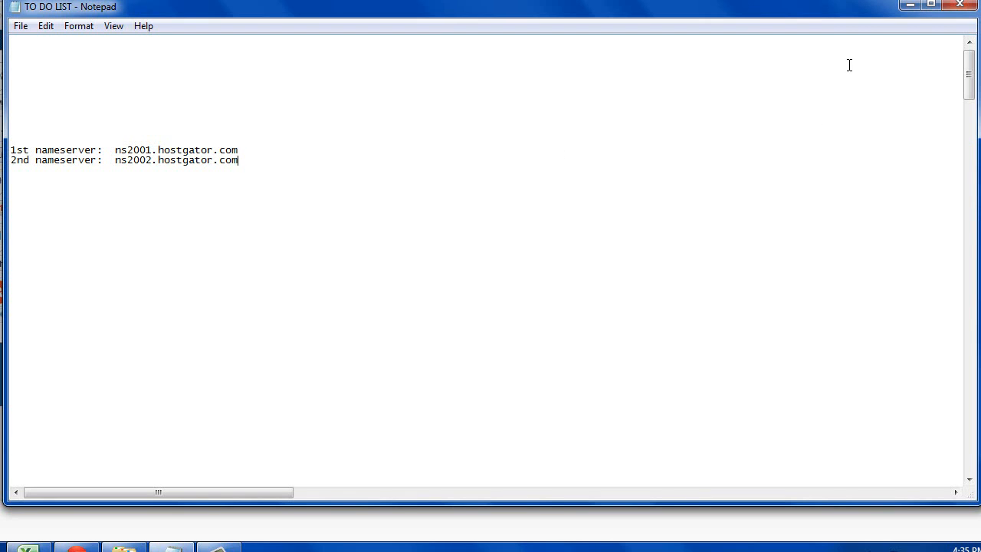
- Minimize Notepad and follow the Go Daddy link under Resources > Domain Registration
left_click(910, 6)
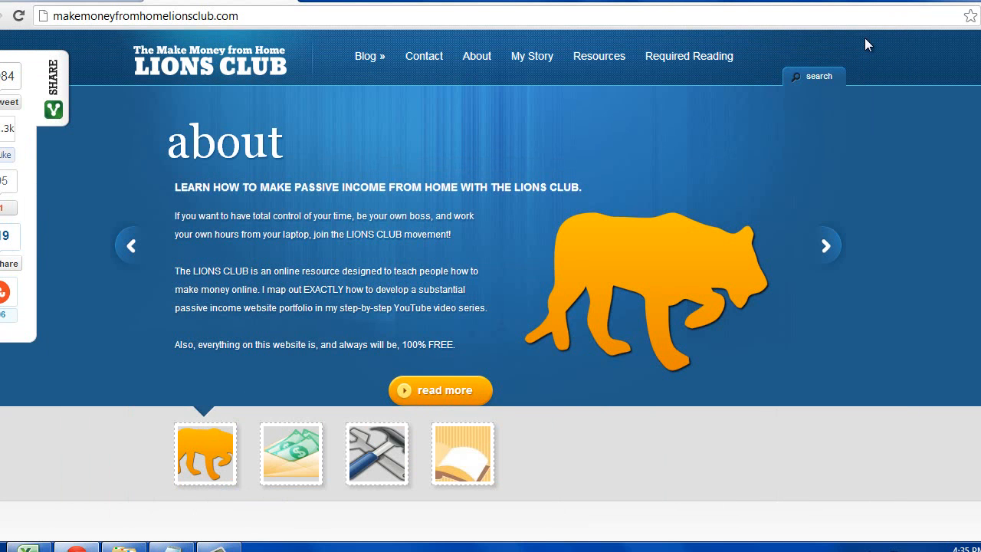
left_click(610, 59)
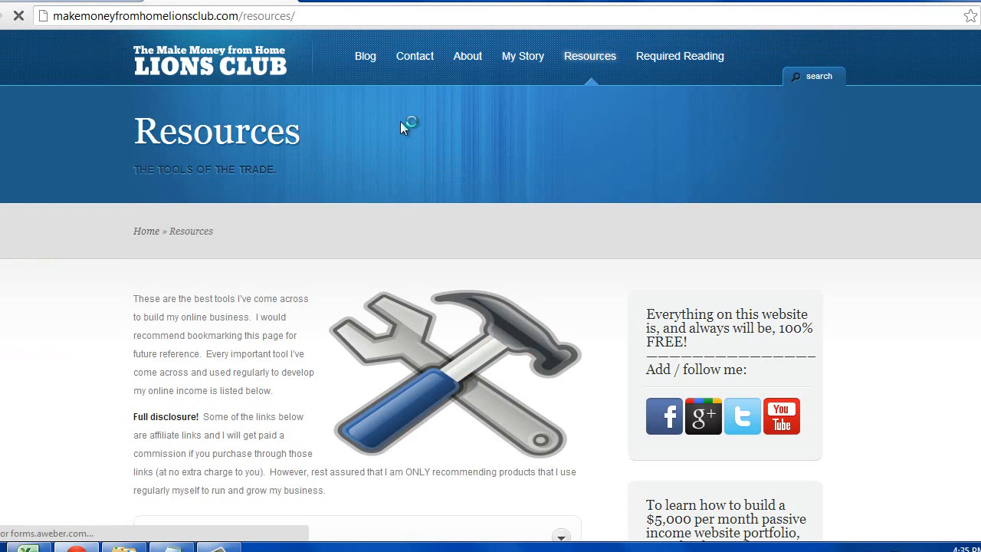
scroll(429, 119, "down", 4)
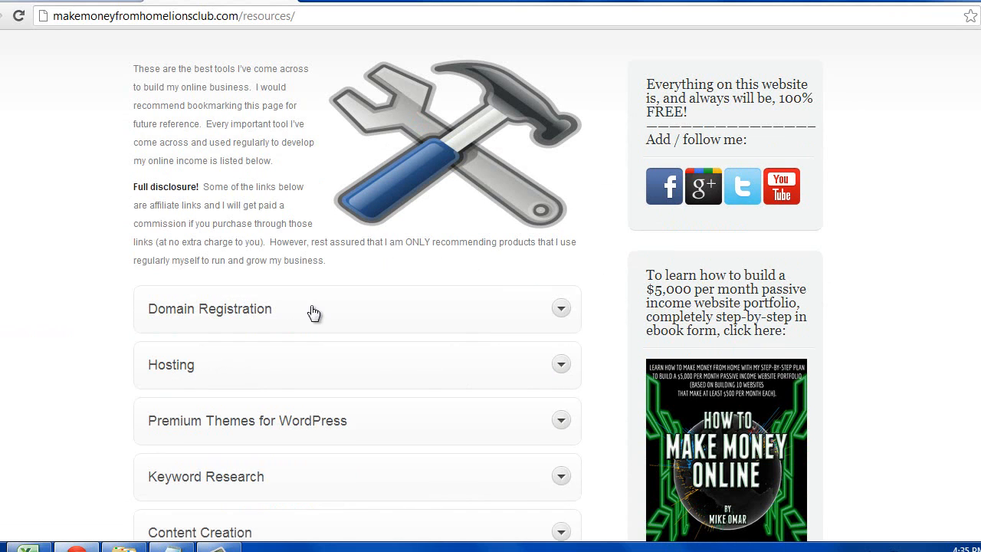
left_click(271, 316)
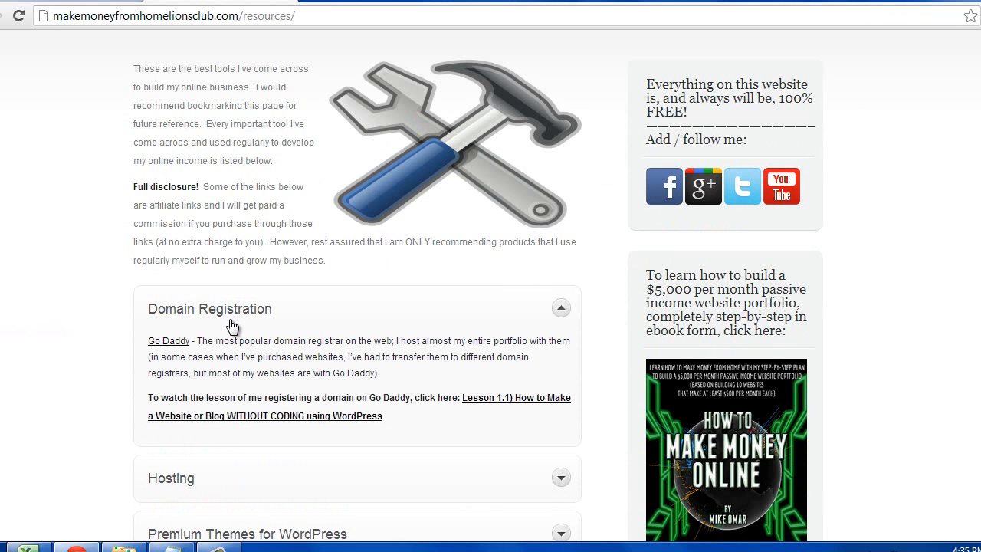
left_click(164, 344)
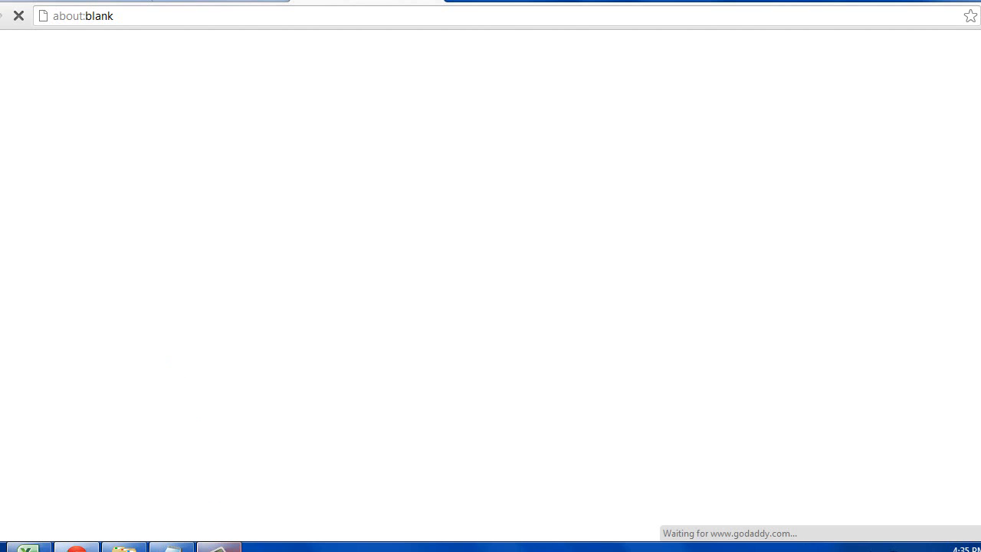
- Use All Products > Domains > Domain Management to list all 47 GoDaddy domains
mouse_move(234, 548)
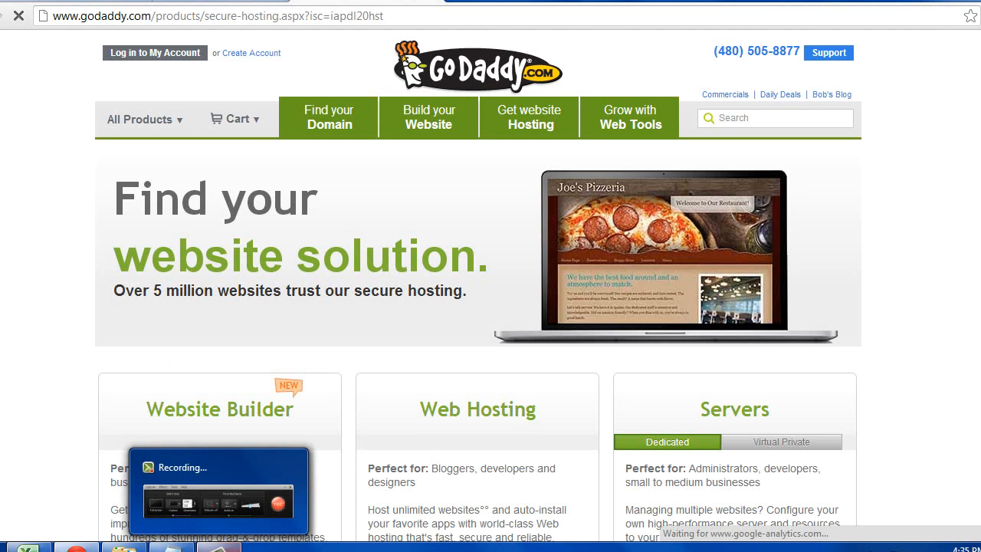
left_click(218, 503)
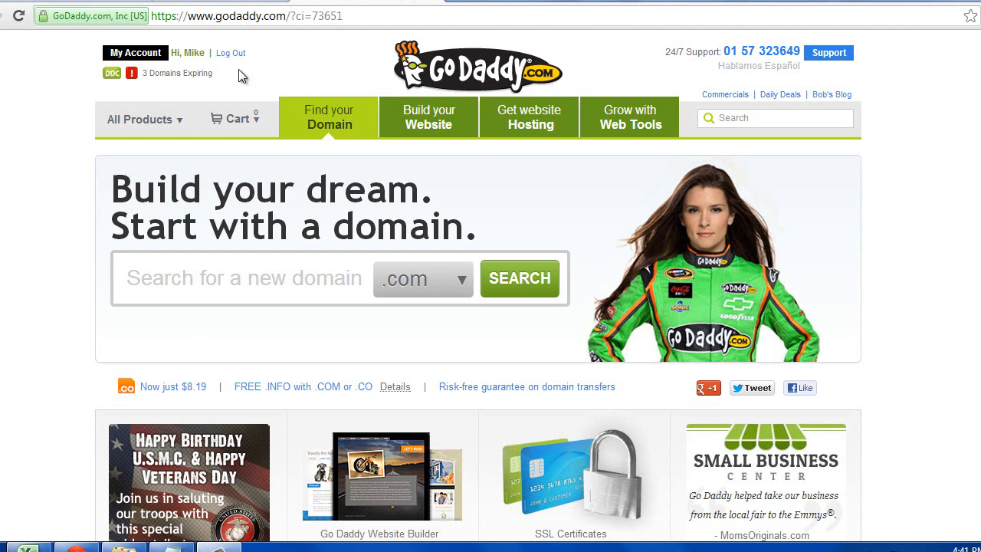
mouse_move(112, 130)
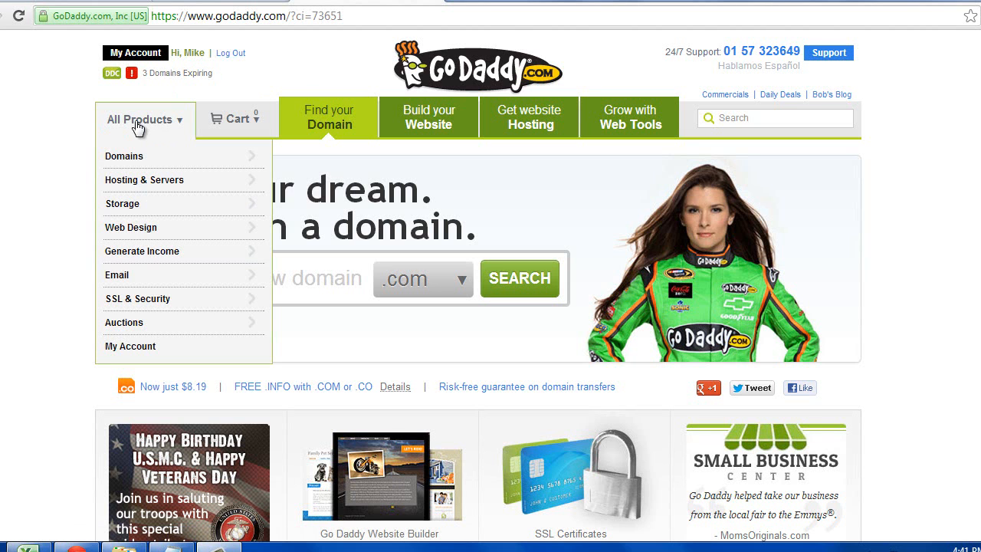
mouse_move(144, 155)
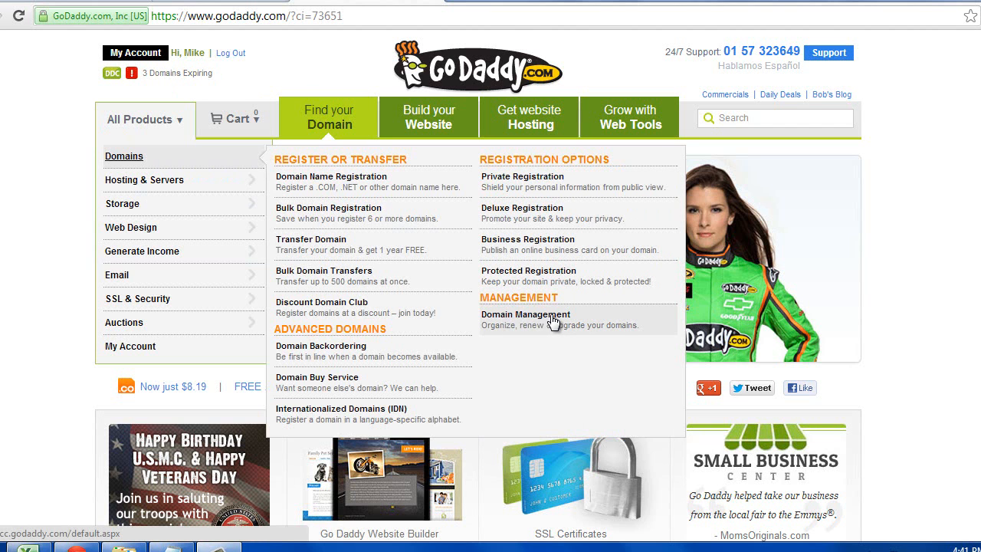
left_click(617, 327)
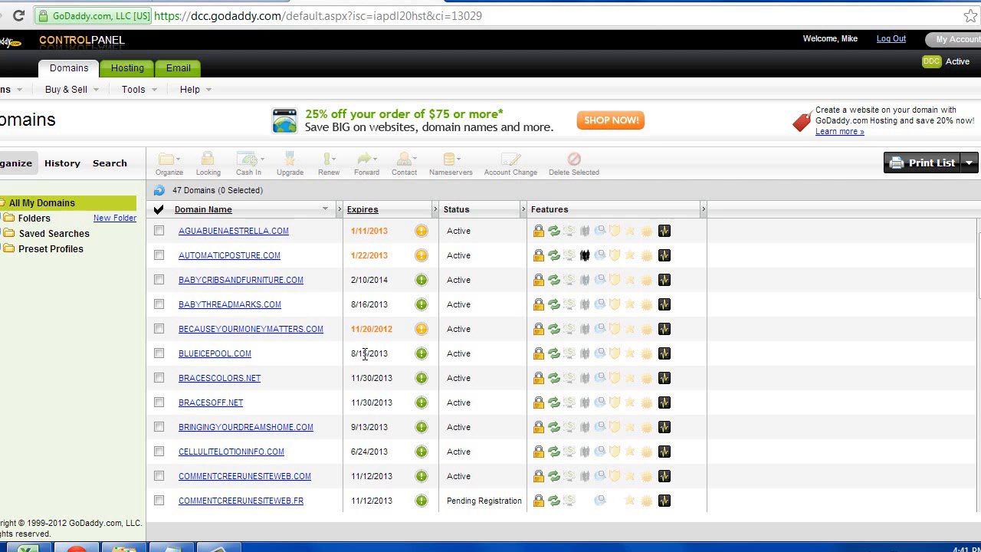
- Open the COMMENTCREERUNESITEWEB.COM domain details and scroll down to its Nameservers section
scroll(364, 349, "down", 1)
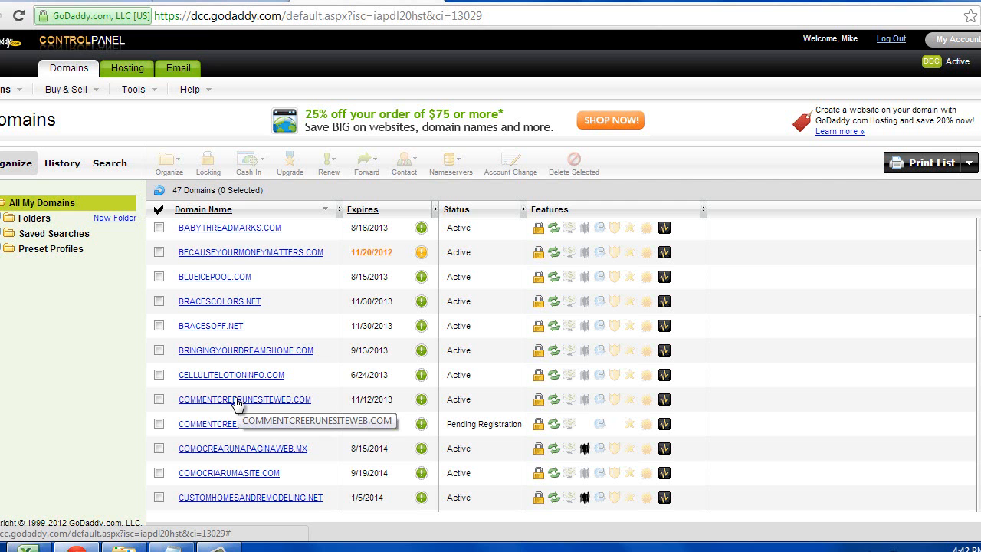
left_click(219, 548)
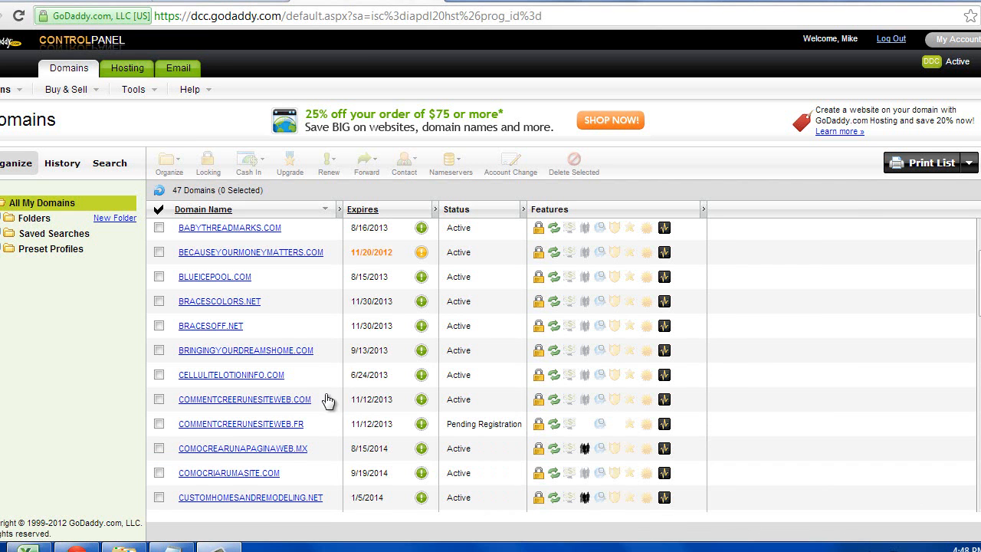
left_click(274, 401)
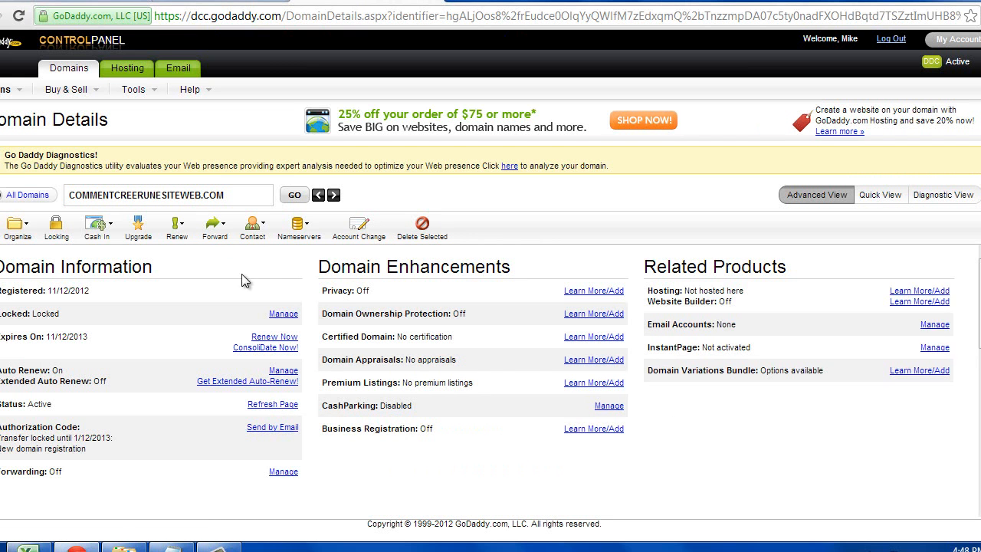
scroll(255, 293, "down", 2)
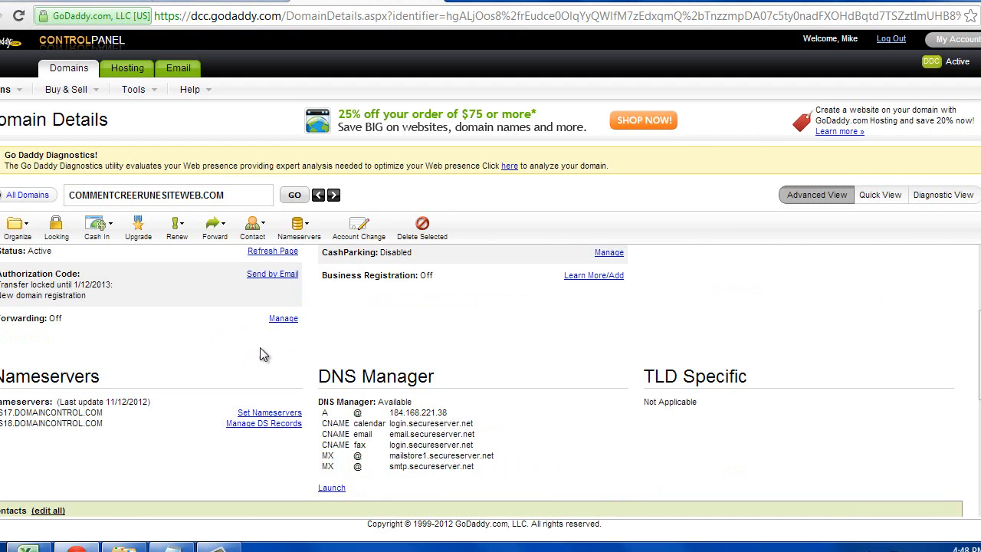
scroll(181, 334, "down", 1)
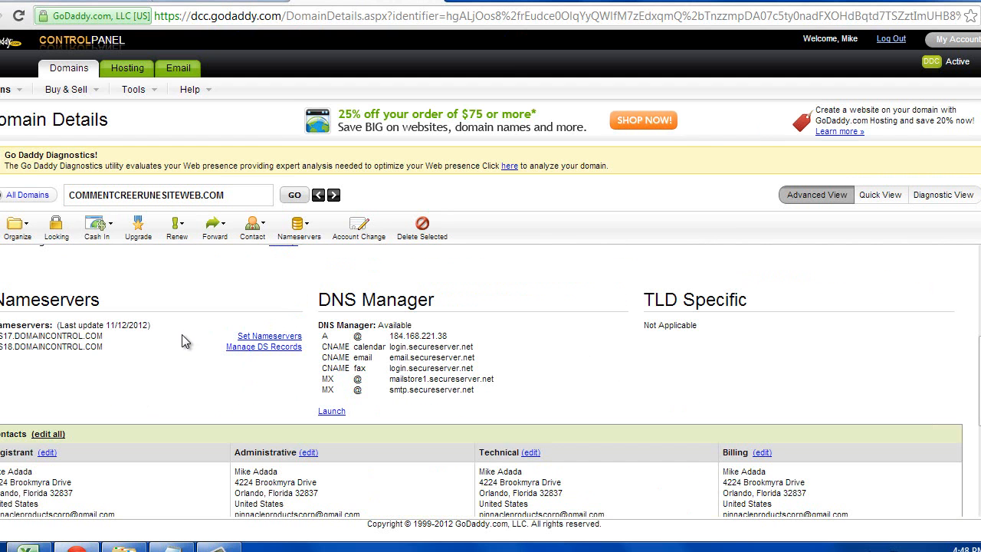
left_click_drag(102, 301, 1, 305)
left_click(106, 305)
- Switch to specific nameservers and clear both old DomainControl nameserver fields
left_click(280, 337)
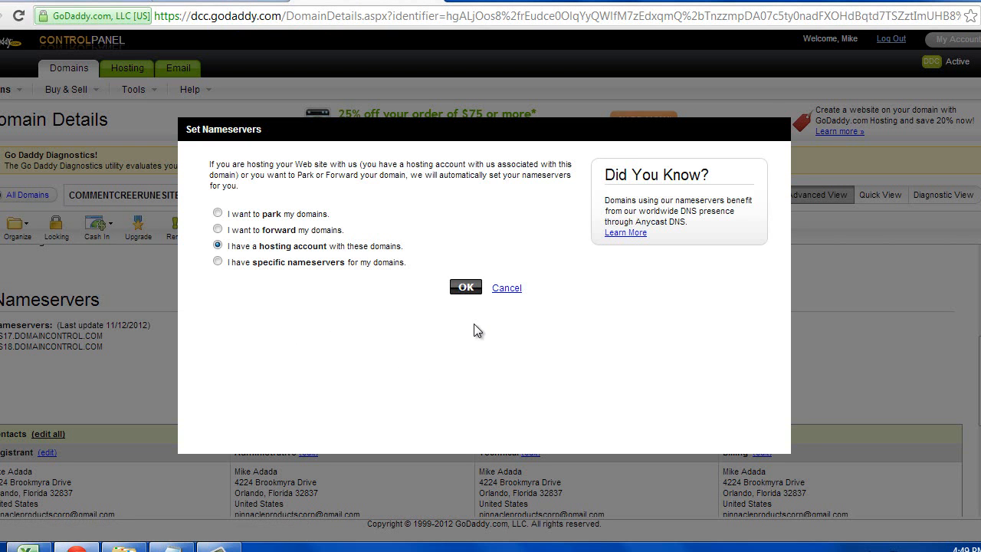
left_click(217, 262)
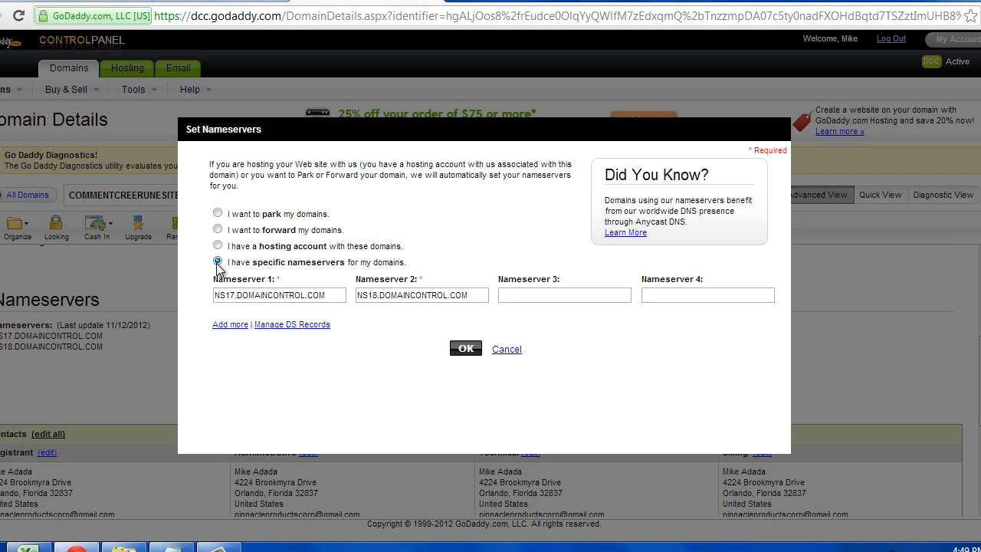
left_click(315, 298)
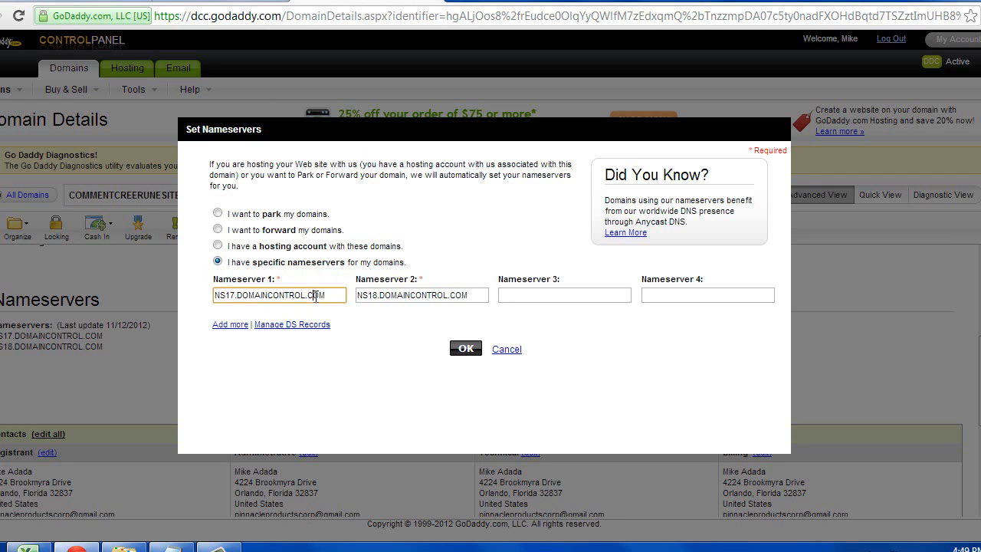
double_click(315, 298)
key("Delete")
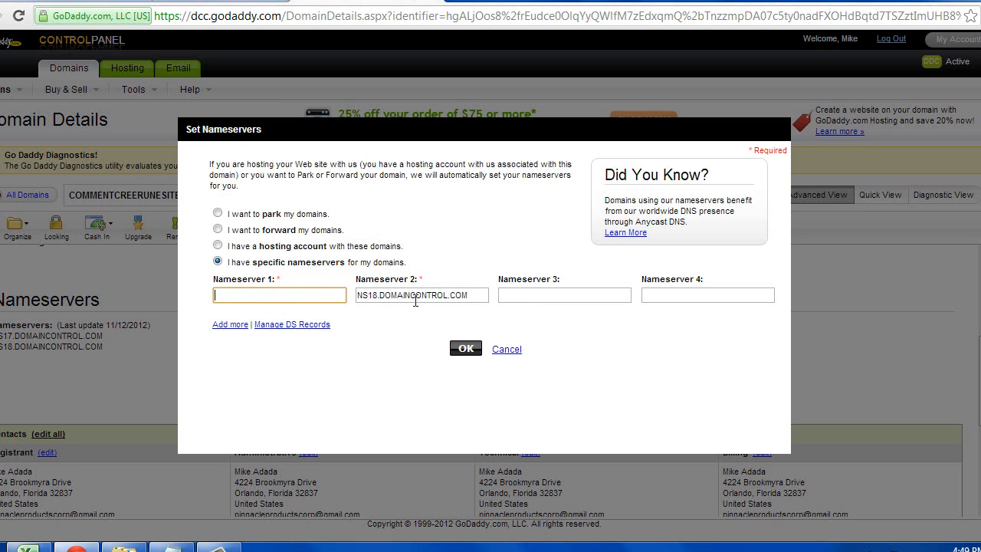
triple_click(415, 300)
key("Delete")
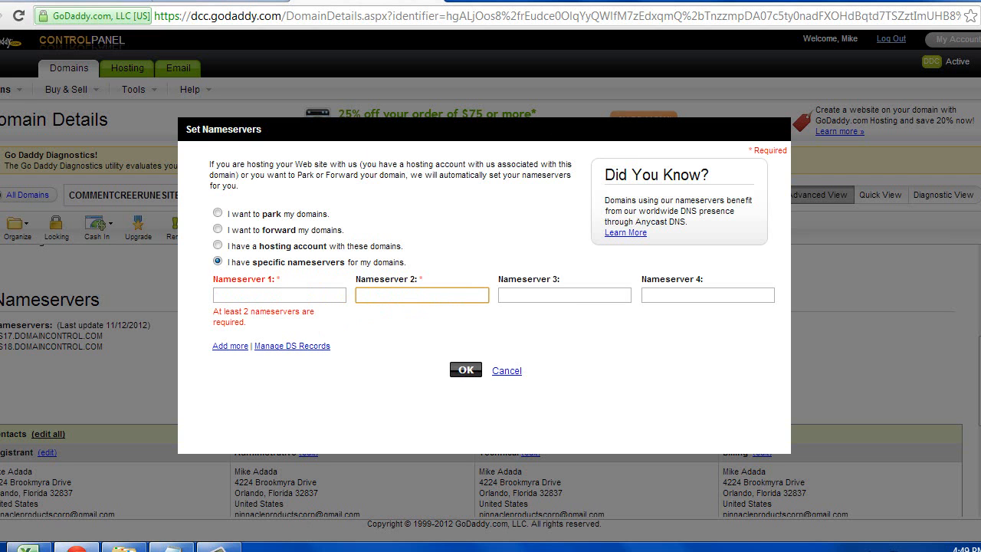
- Copy ns2001.hostgator.com from the TO DO LIST into Nameserver 1
left_click(183, 548)
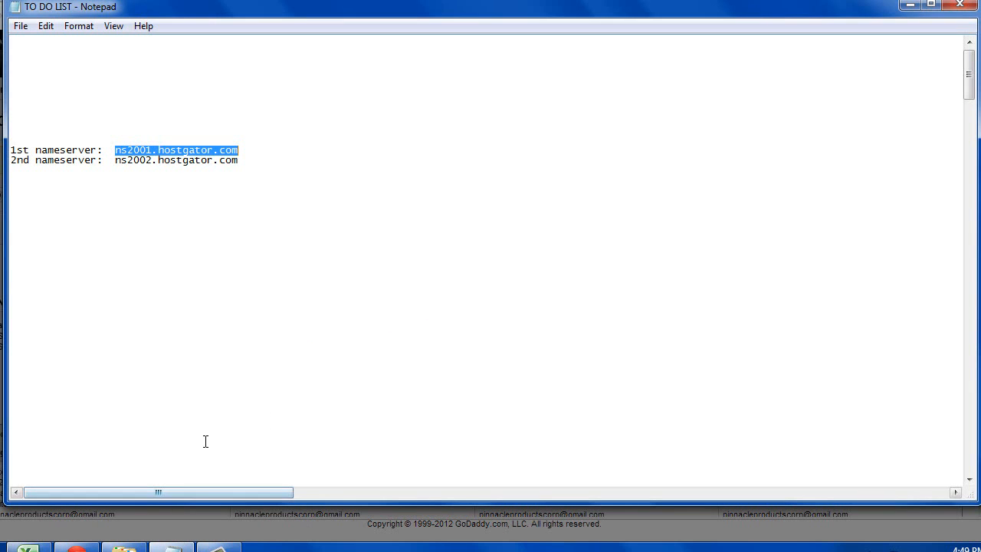
right_click(186, 151)
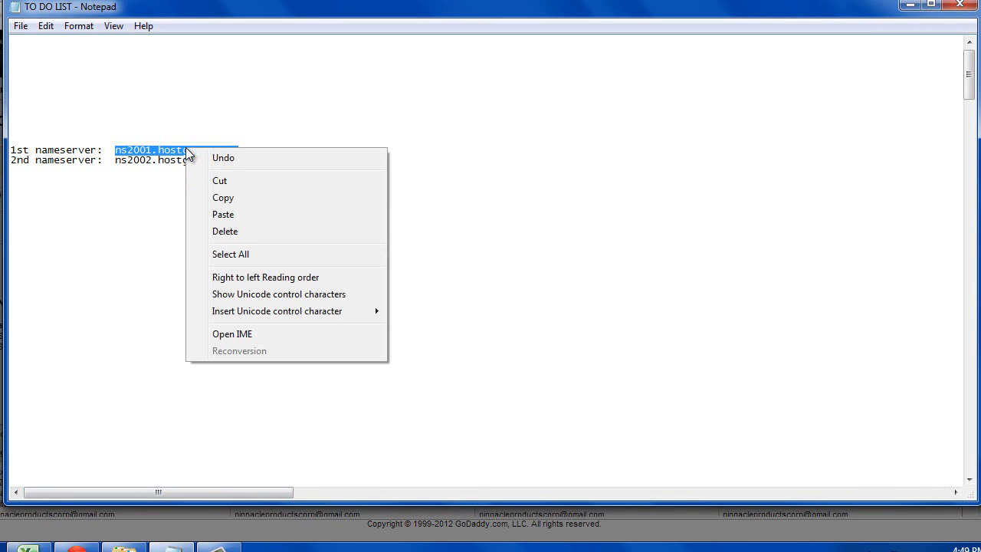
left_click(229, 198)
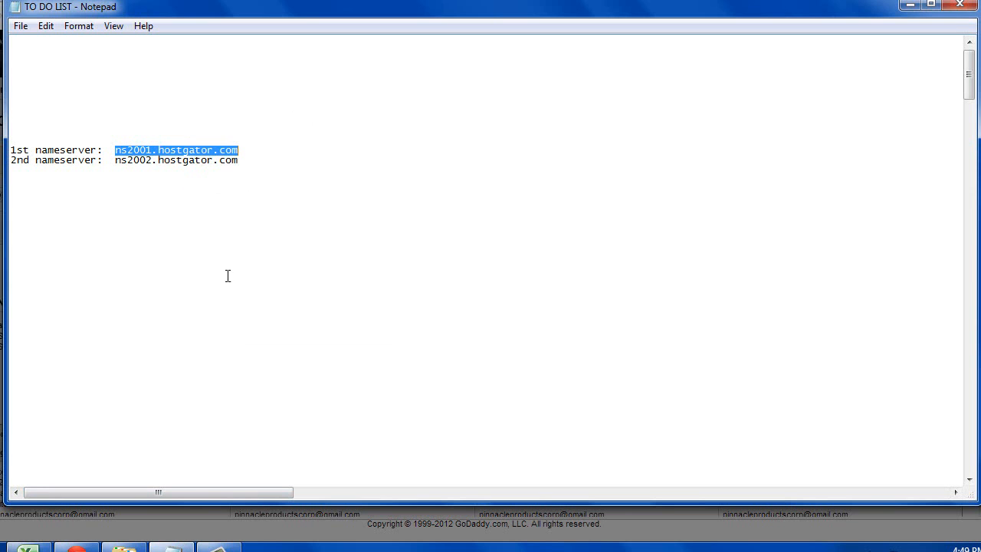
left_click(910, 6)
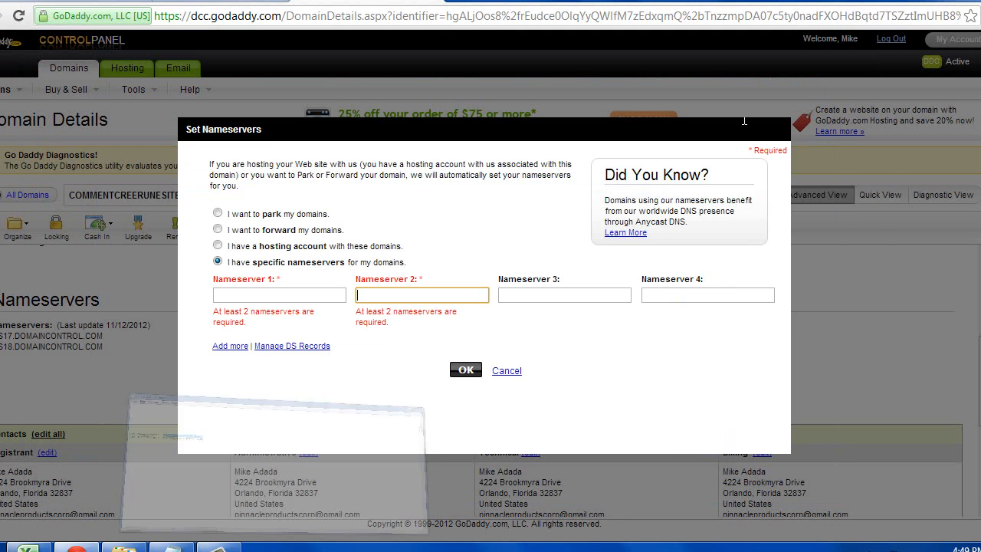
left_click(303, 295)
right_click(301, 297)
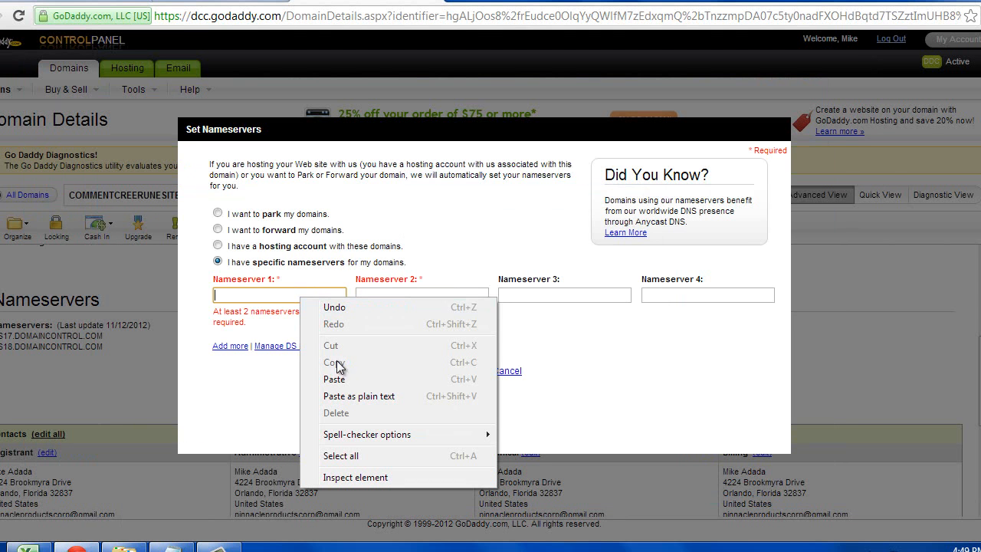
left_click(334, 378)
- Copy ns2002.hostgator.com from the notes into Nameserver 2 and submit the form
left_click(374, 295)
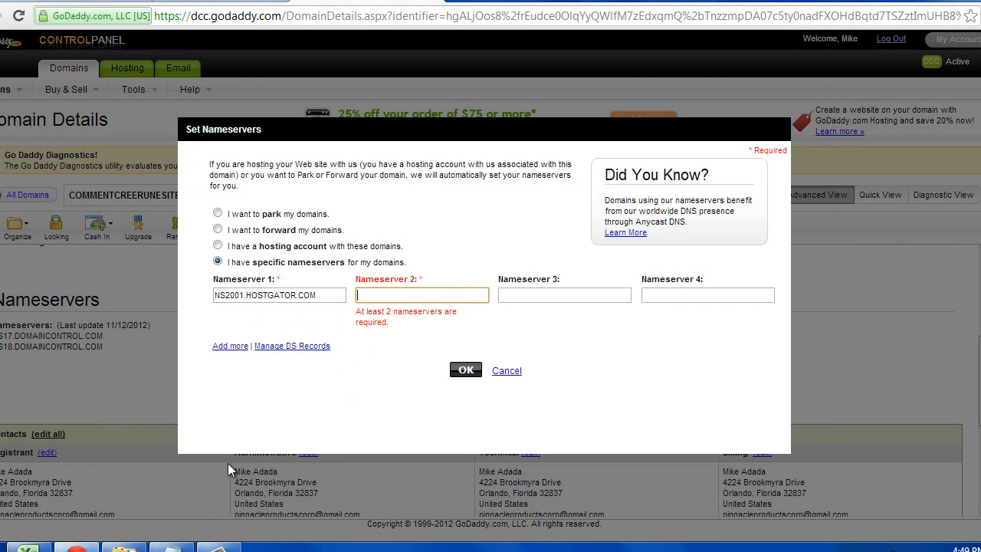
left_click(172, 547)
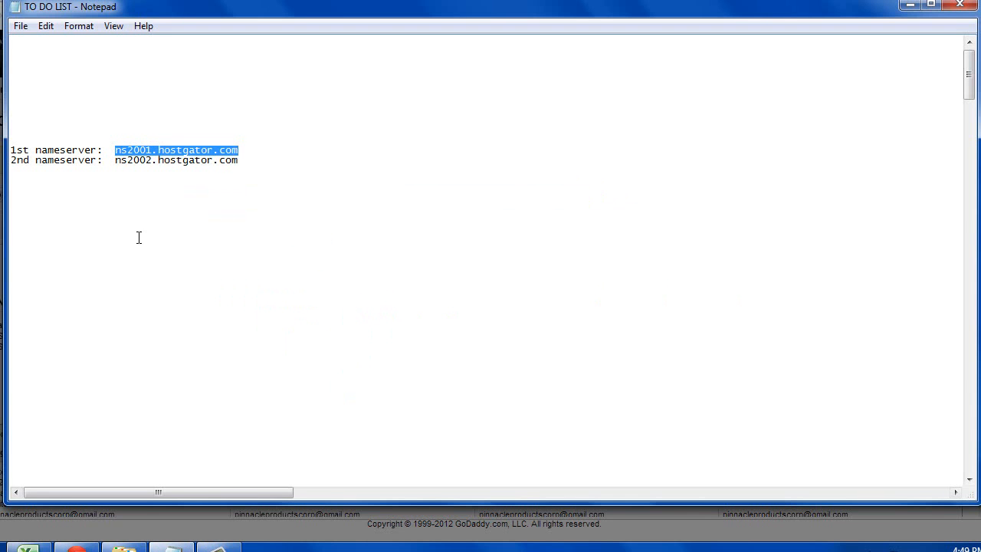
left_click(217, 151)
left_click_drag(246, 162, 122, 156)
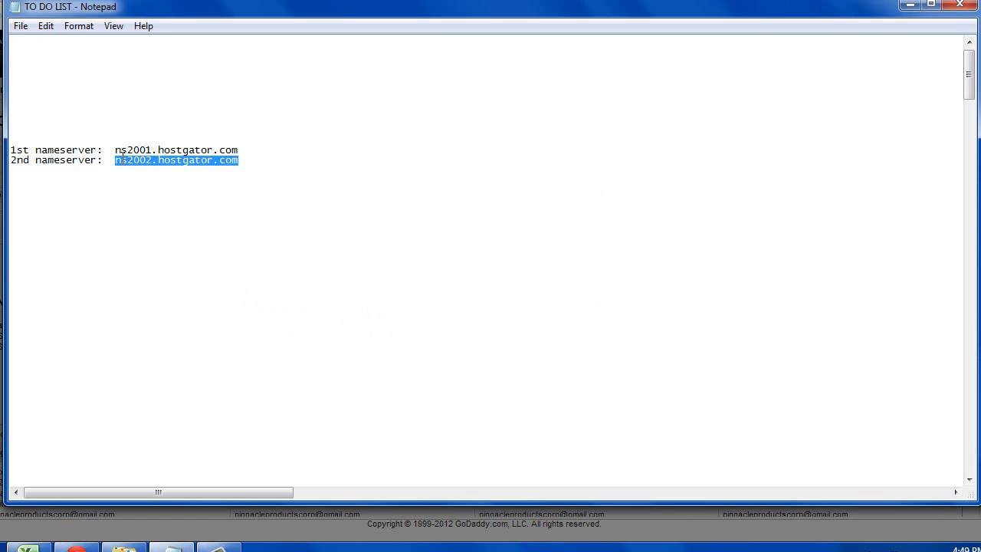
right_click(122, 161)
left_click(169, 210)
left_click(910, 8)
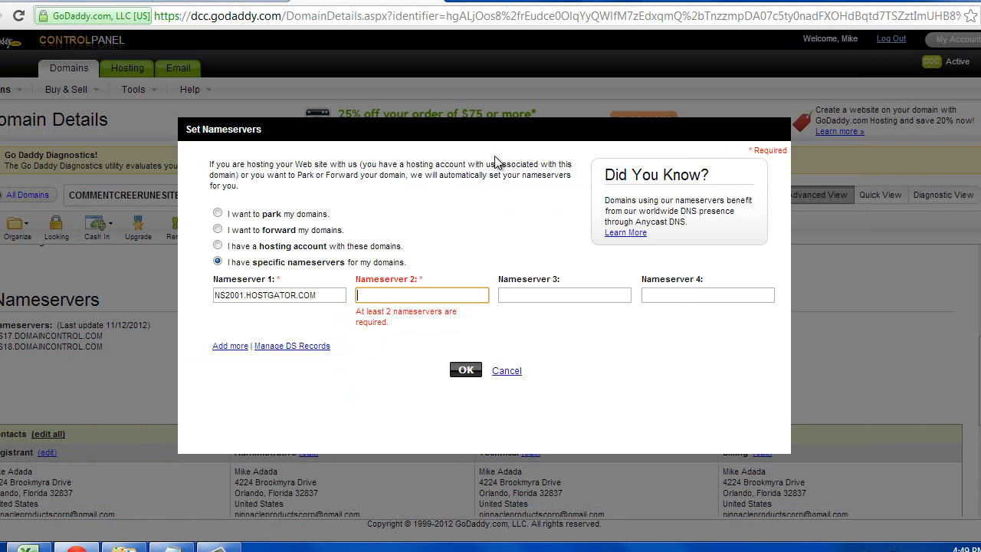
right_click(449, 293)
left_click(482, 377)
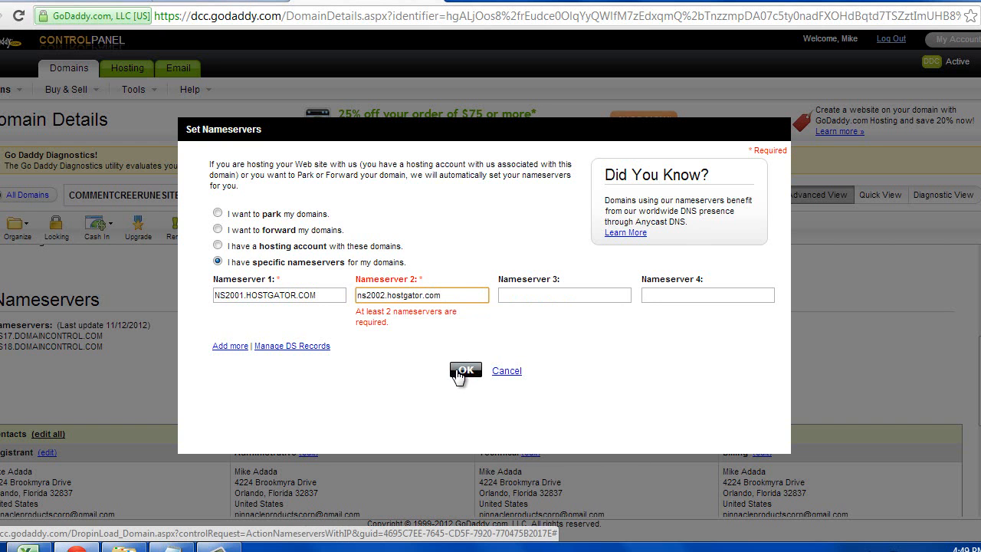
left_click(458, 372)
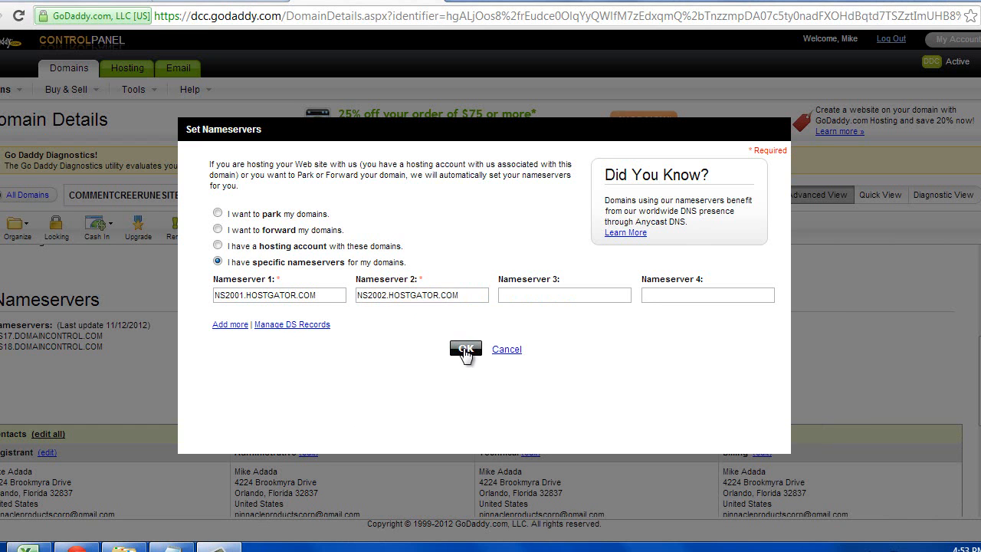
- Confirm the HostGator nameserver change and dismiss the 48-hour submission notice
left_click(466, 350)
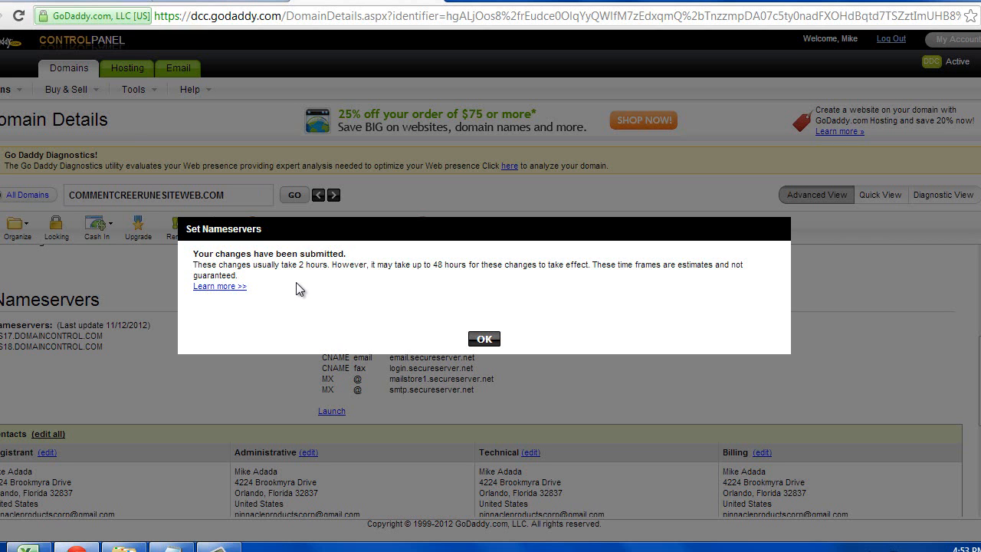
left_click(486, 339)
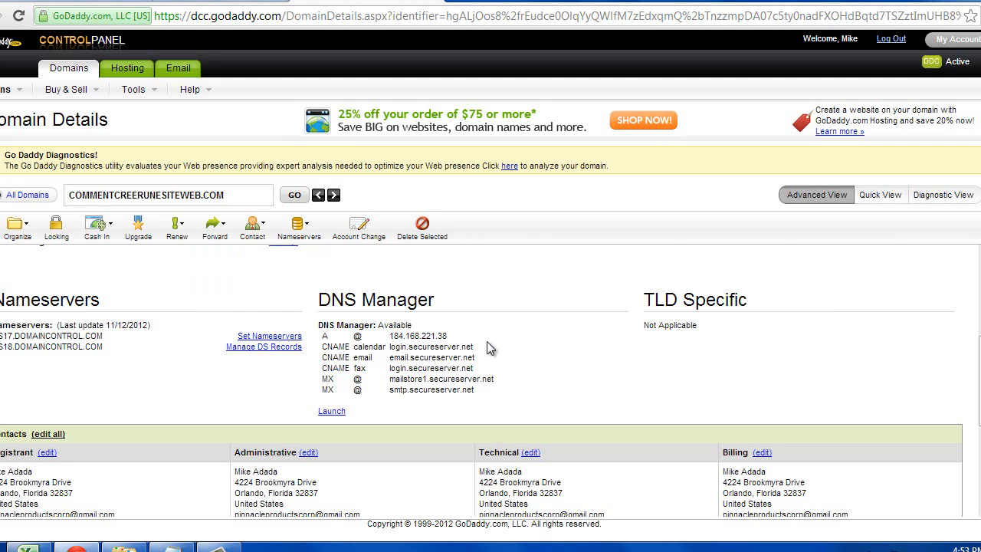
- Sign out of GoDaddy and open a fresh Chrome incognito window
left_click(894, 41)
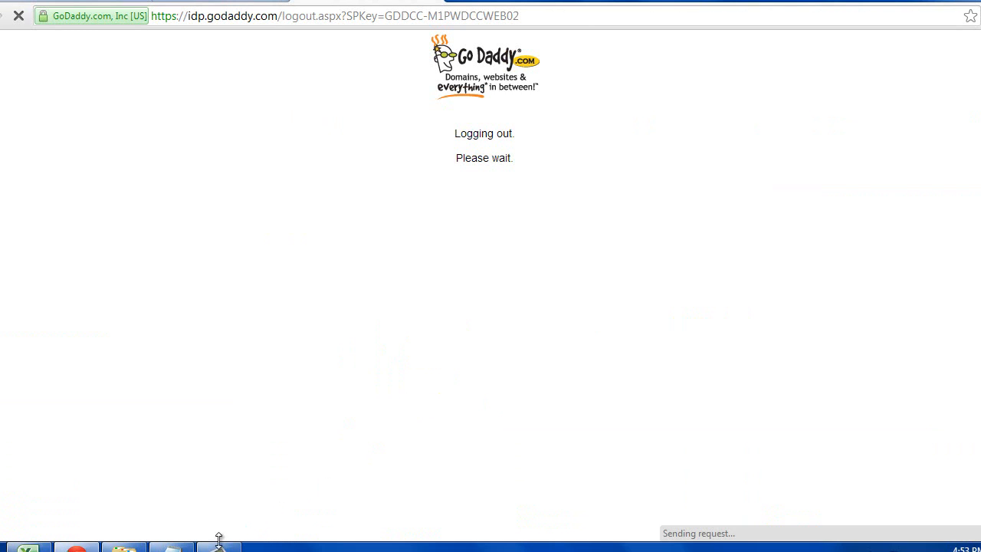
left_click(220, 547)
left_click(942, 499)
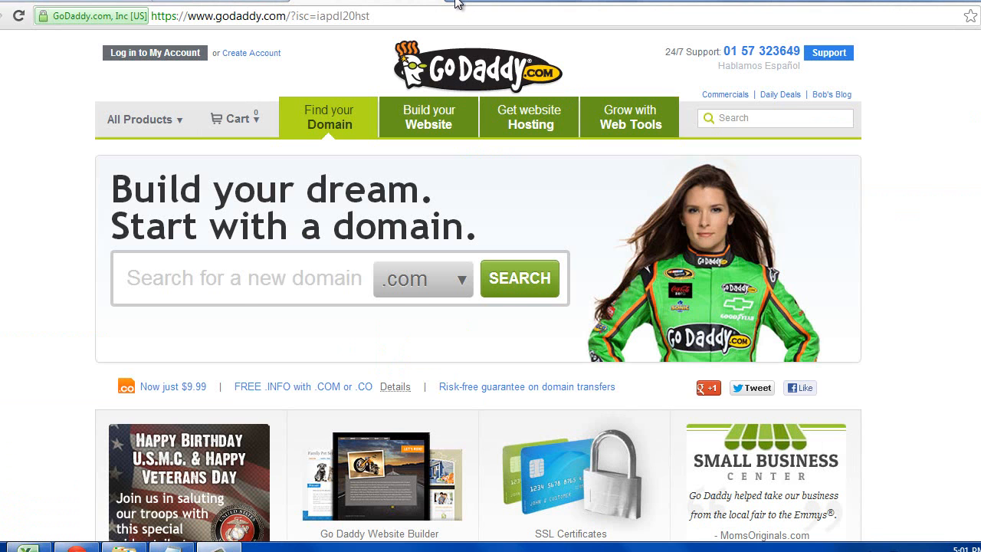
key("ctrl+shift+n")
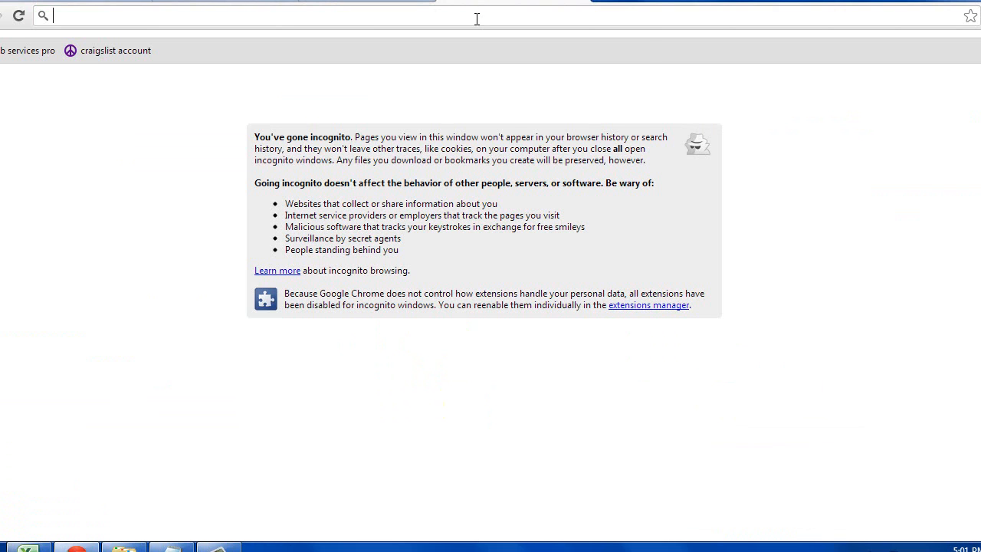
right_click(477, 17)
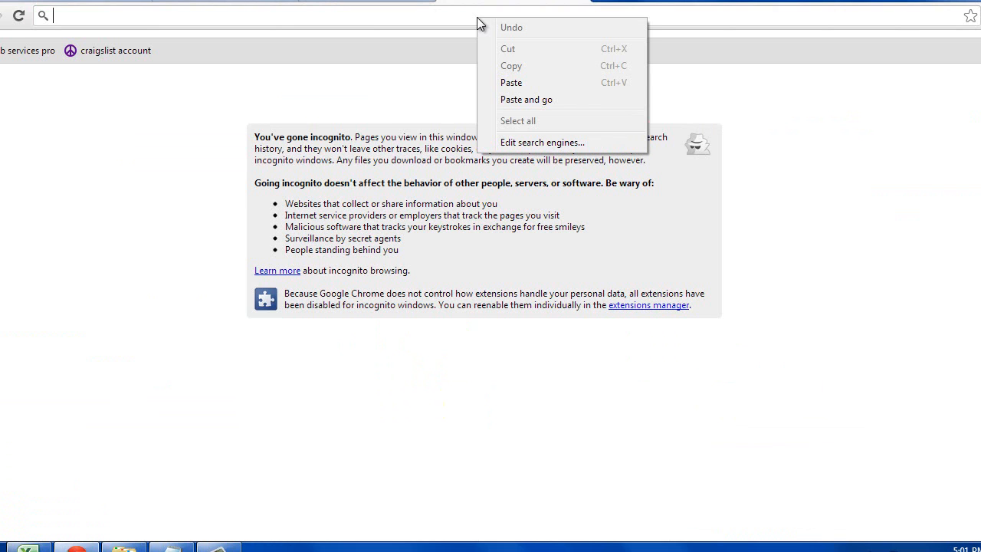
- Paste commentcreerunesiteweb.com into the incognito address bar and load it, still showing the parked page
left_click(512, 82)
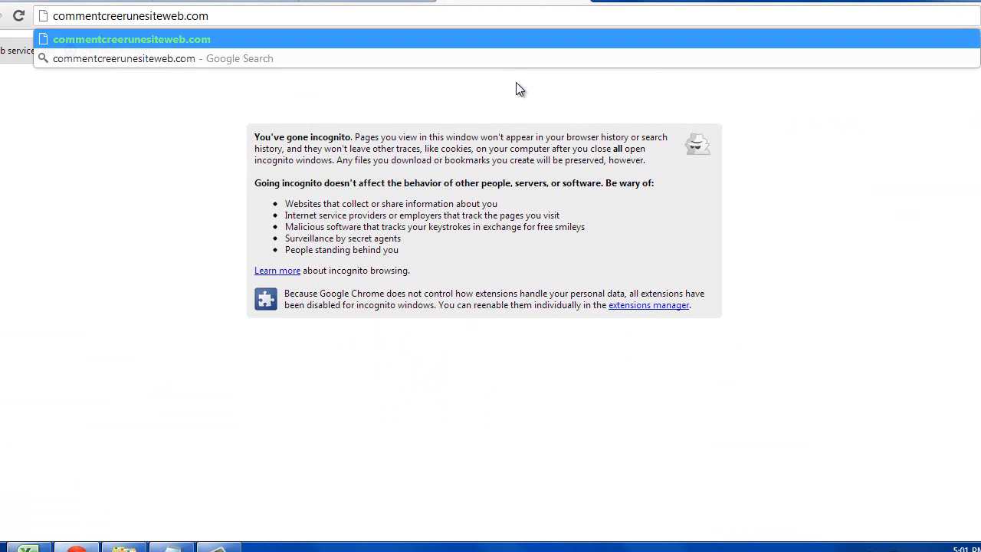
left_click(491, 41)
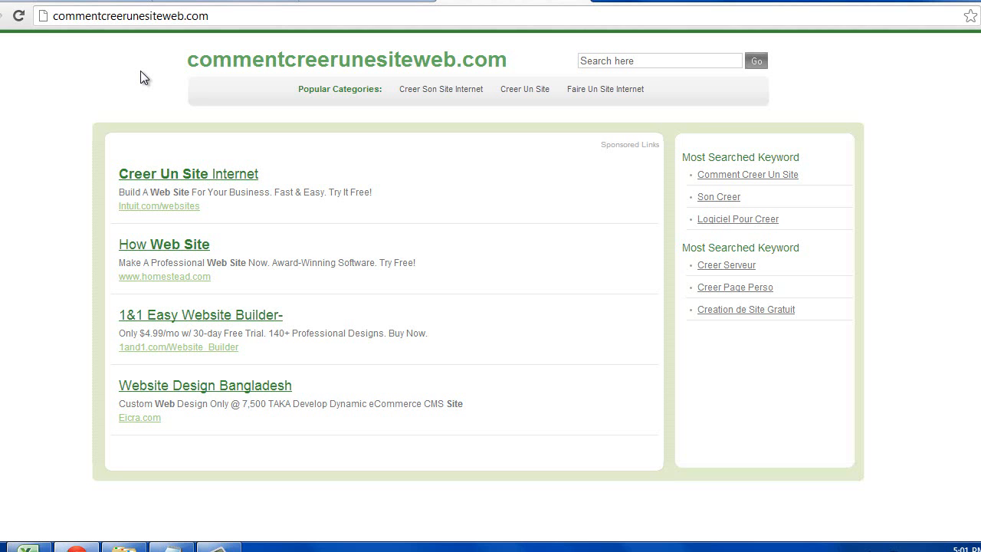
left_click(219, 545)
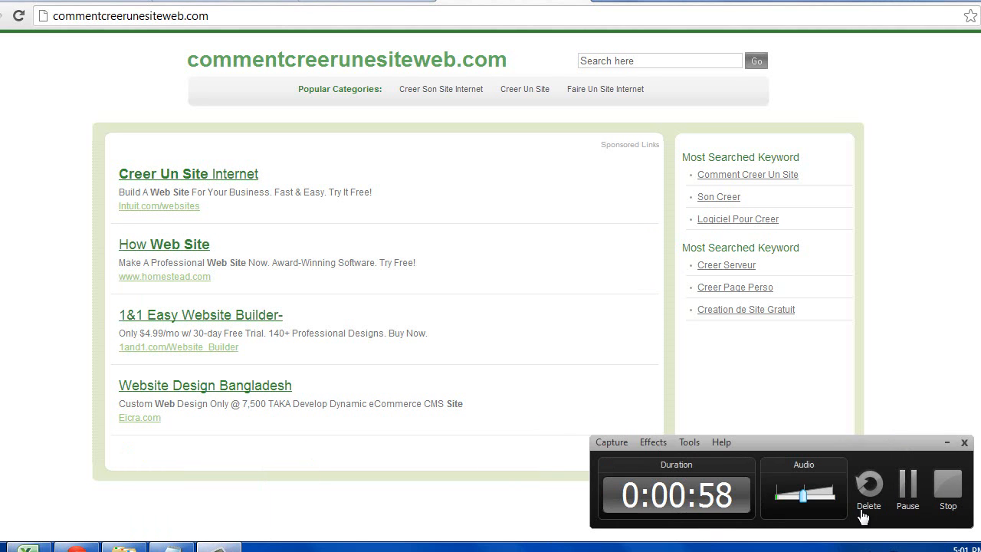
- Switch to the tab showing the commentcreerunesiteweb.com/cpanel login screen
left_click(946, 486)
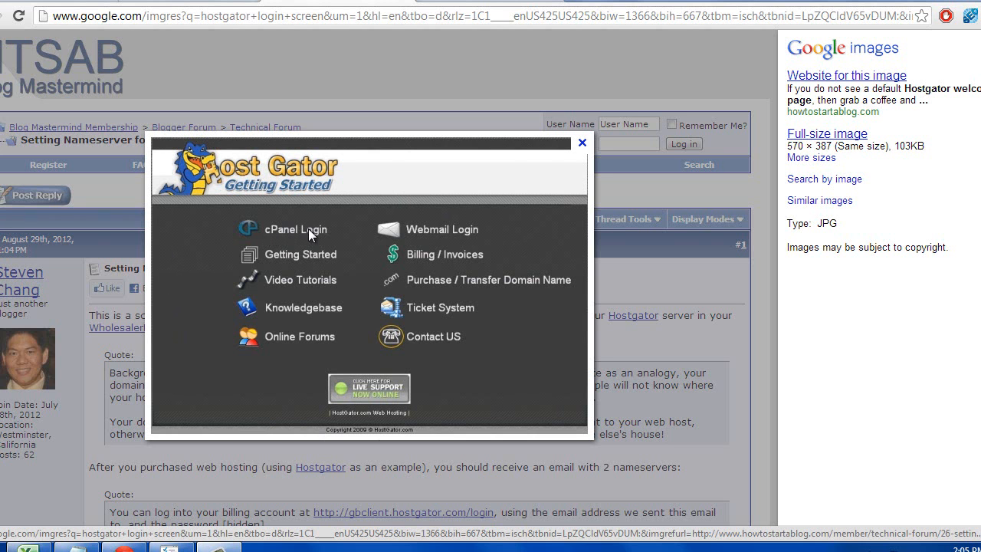
left_click(499, 2)
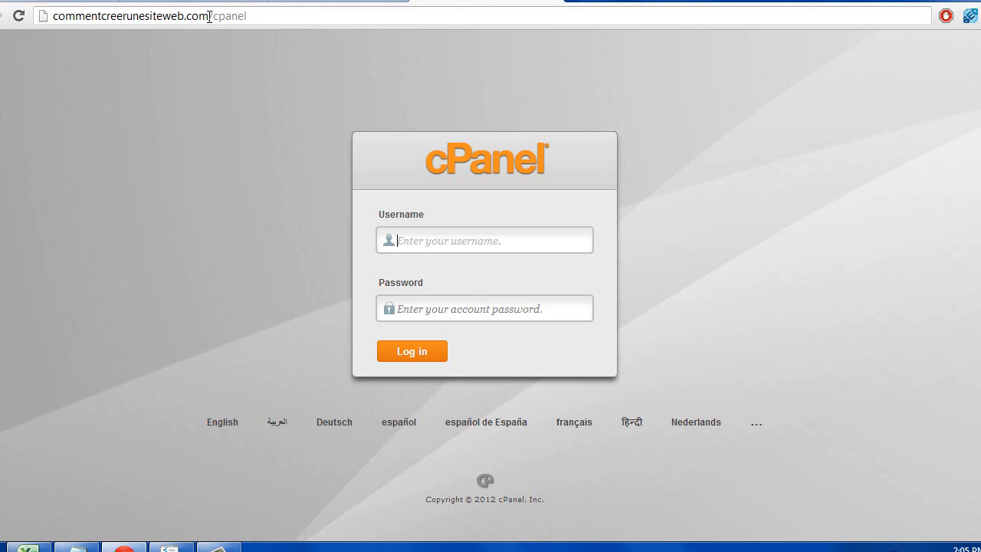
- Sign in at commentcreerunesiteweb.com/cpanel with the hosting username and password
left_click_drag(209, 15, 262, 21)
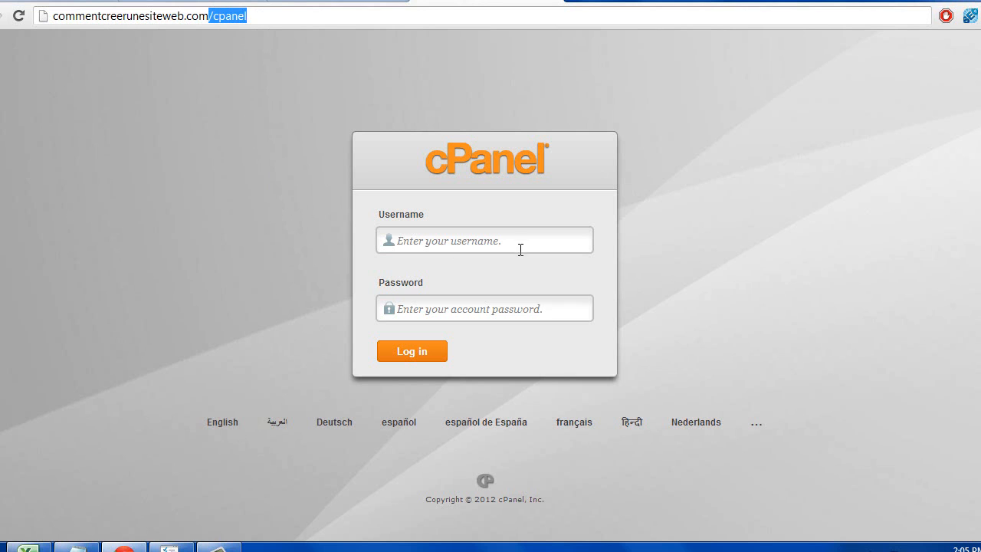
left_click(526, 242)
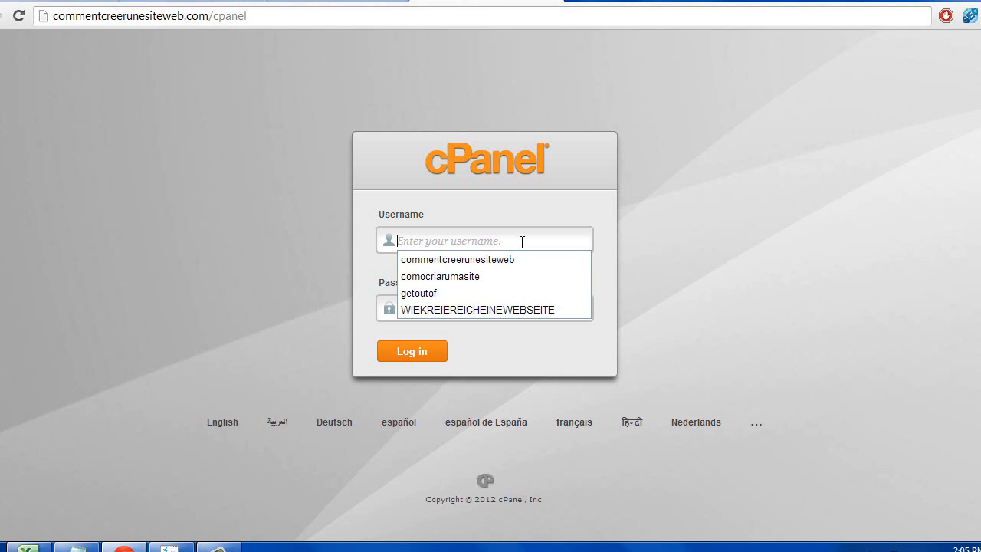
left_click(514, 221)
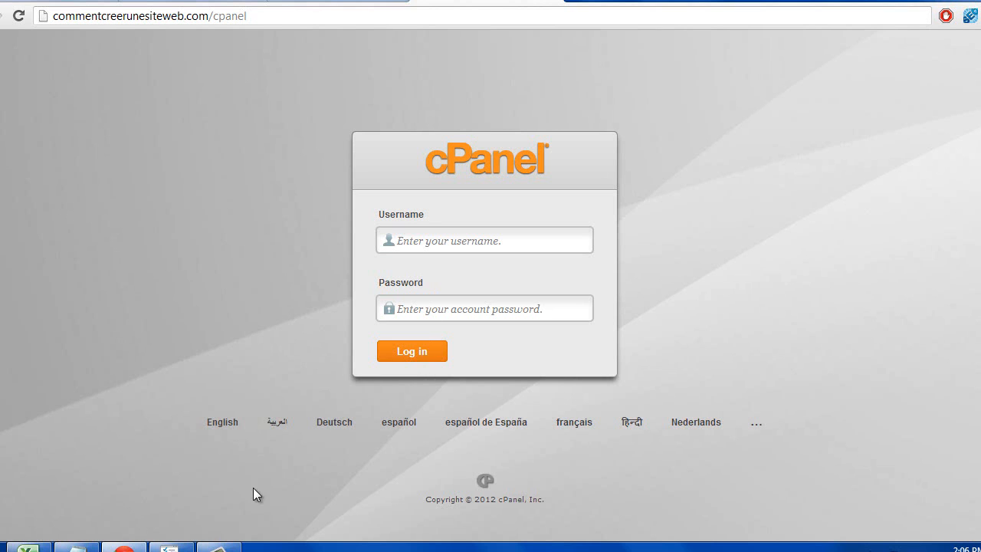
left_click(219, 546)
left_click(943, 496)
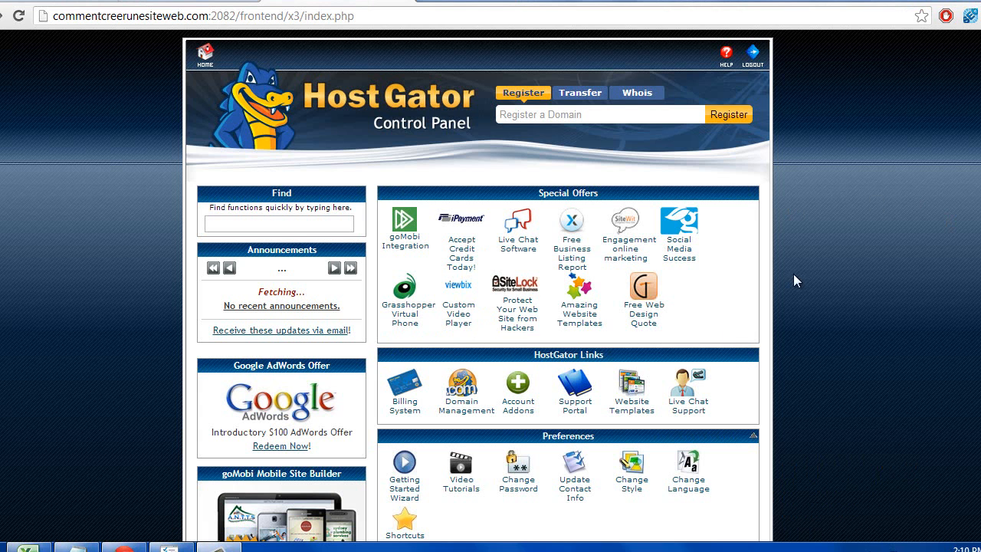
- Start a new Fantastico WordPress installation on the commentcreerunesiteweb.com domain
scroll(816, 279, "down", 15)
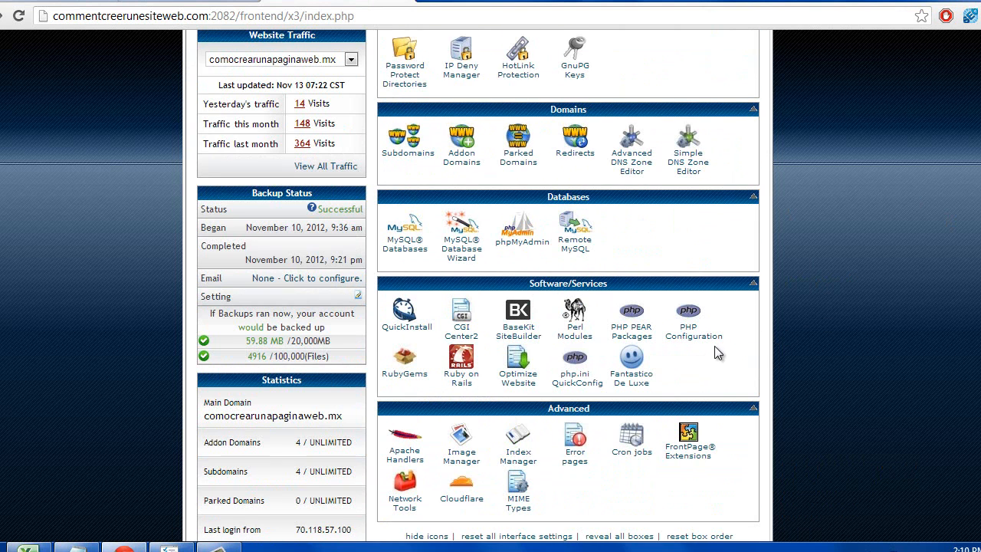
left_click(632, 363)
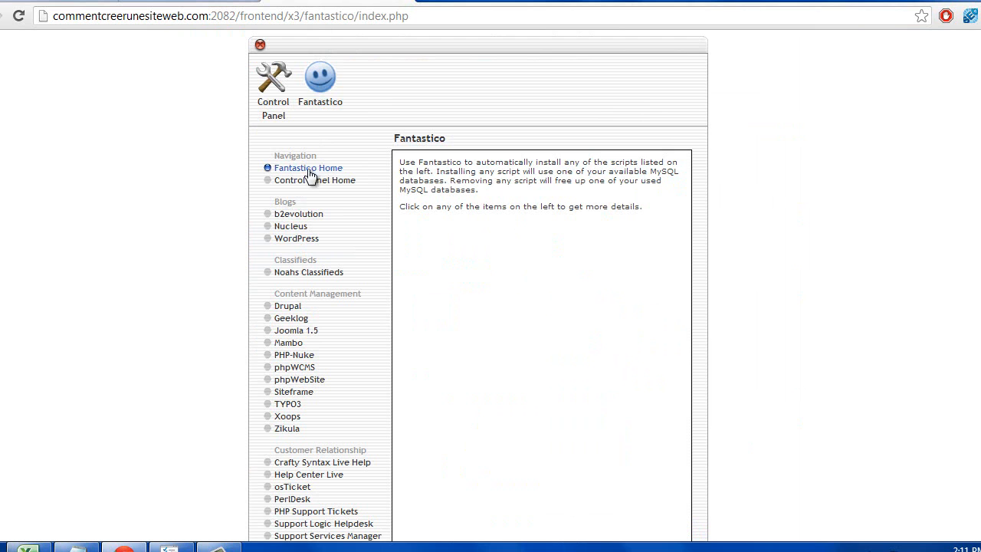
left_click(307, 244)
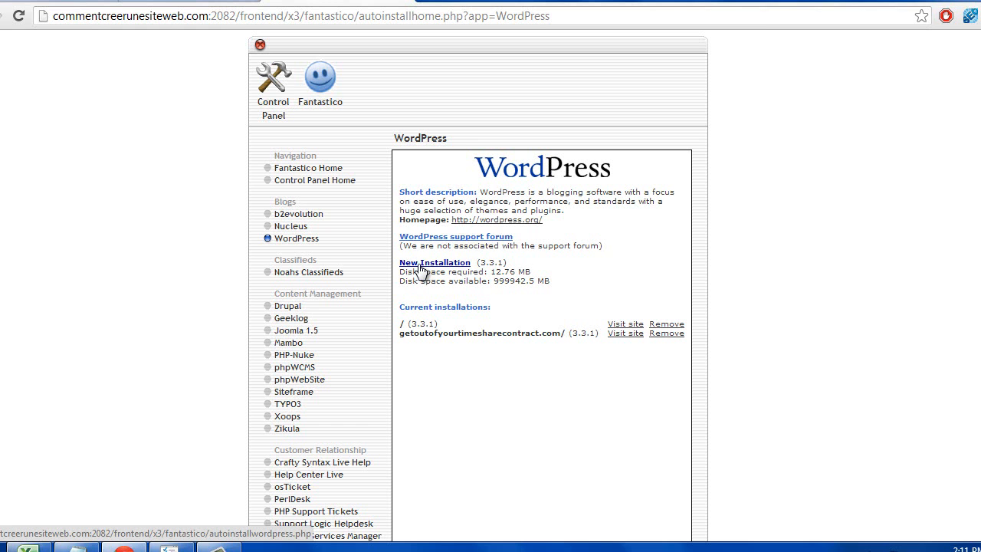
left_click(219, 547)
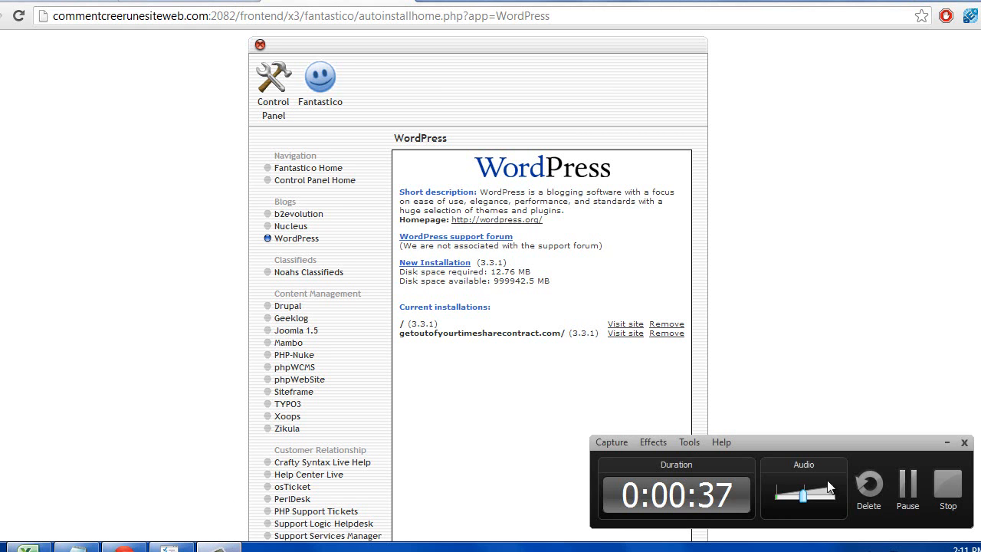
left_click(943, 489)
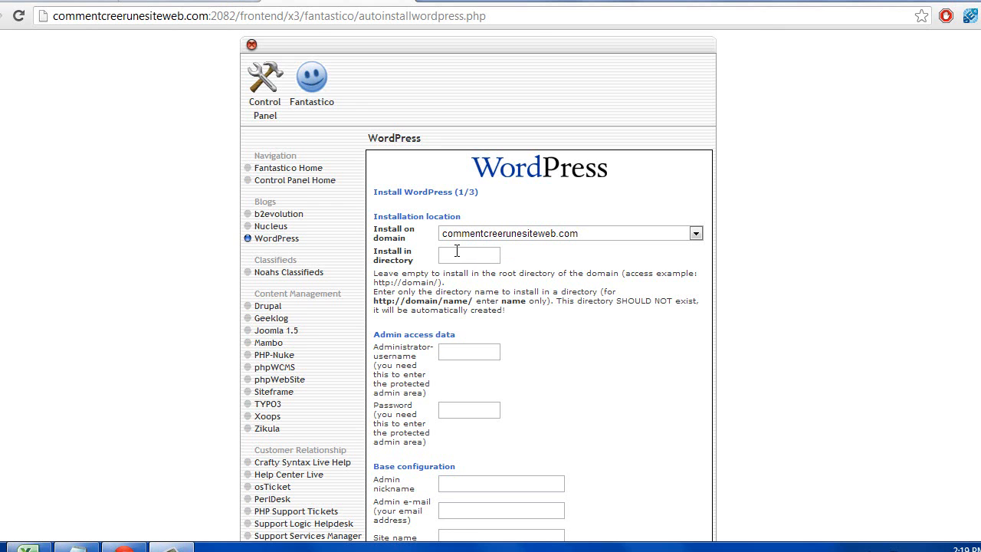
- Enter the WordPress administrator username and password
left_click(490, 351)
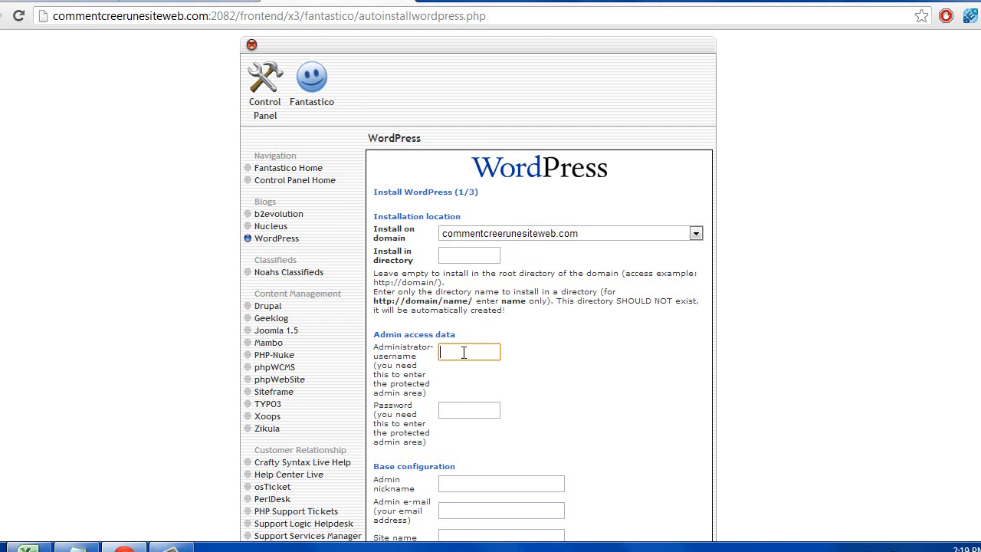
left_click(480, 412)
left_click(471, 352)
key("Tab")
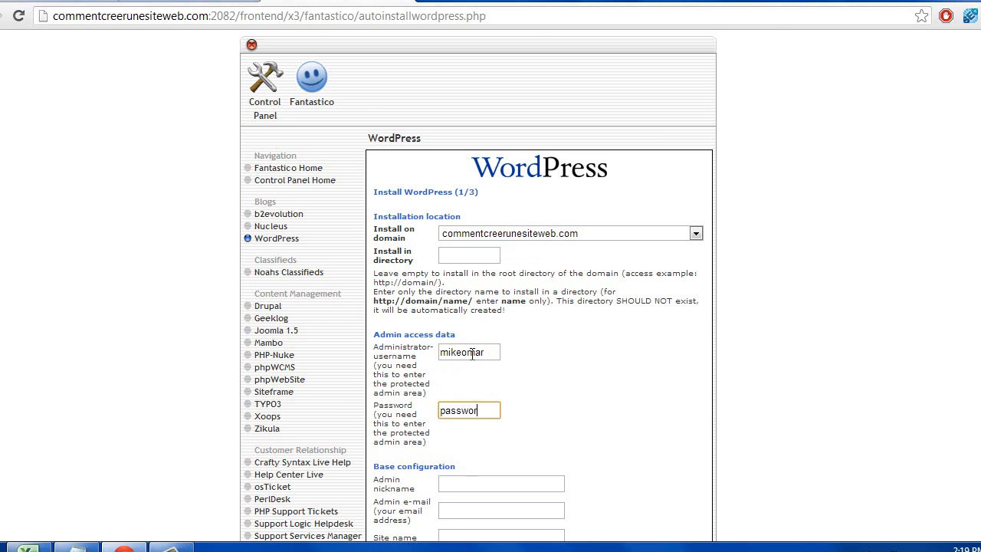
- Fill in the admin nickname and paste the admin e-mail address
scroll(554, 436, "down", 1)
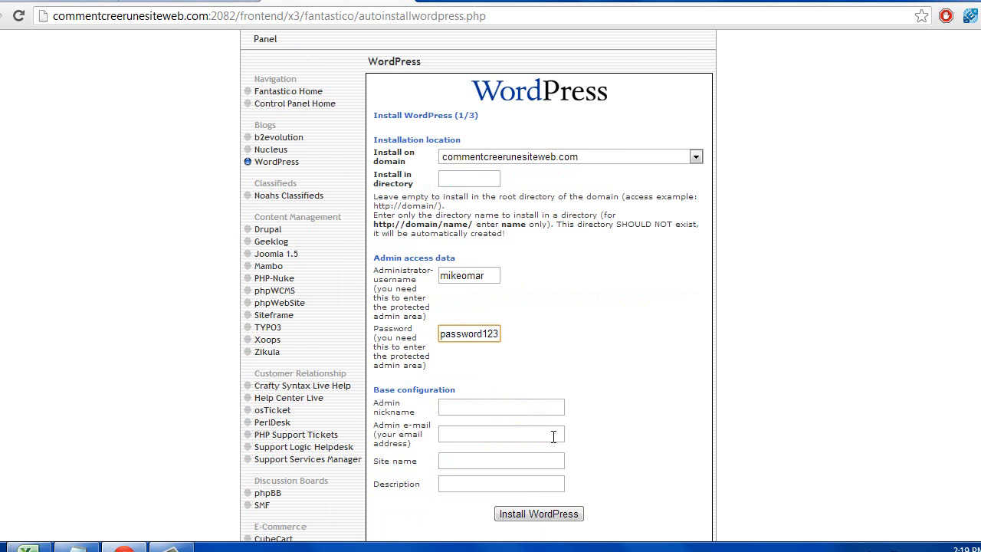
left_click(461, 406)
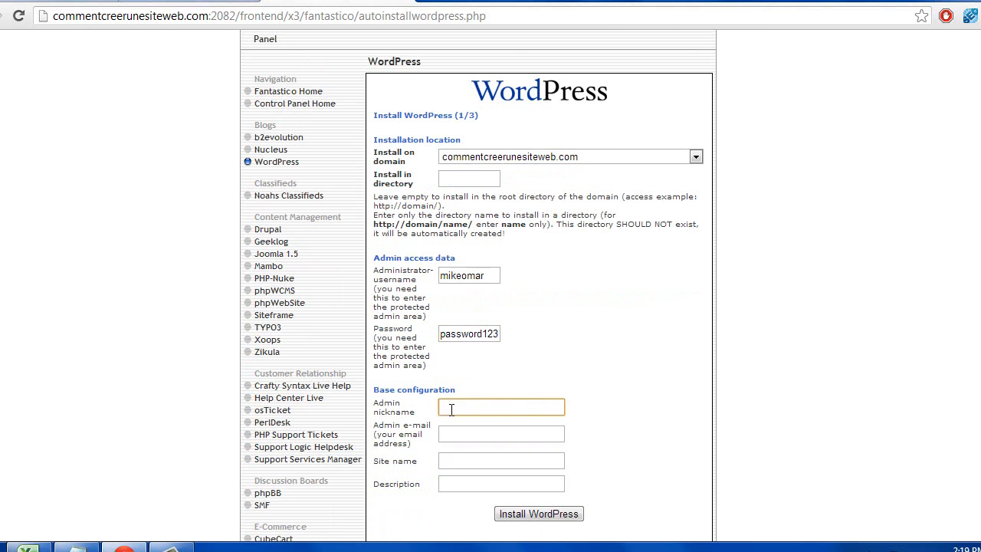
type("Mike")
key("BackSpace")
key("BackSpace")
key("BackSpace")
key("BackSpace")
key("Tab")
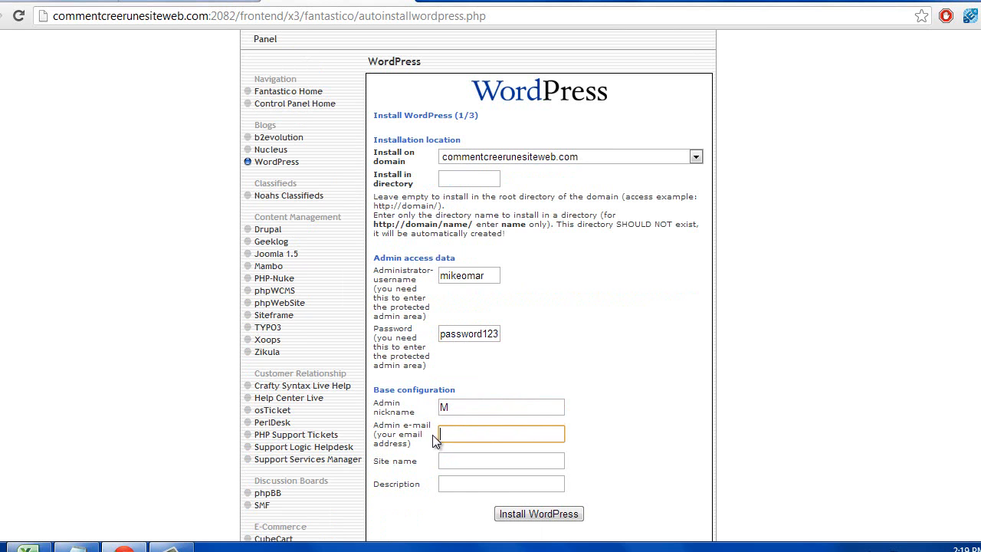
right_click(458, 436)
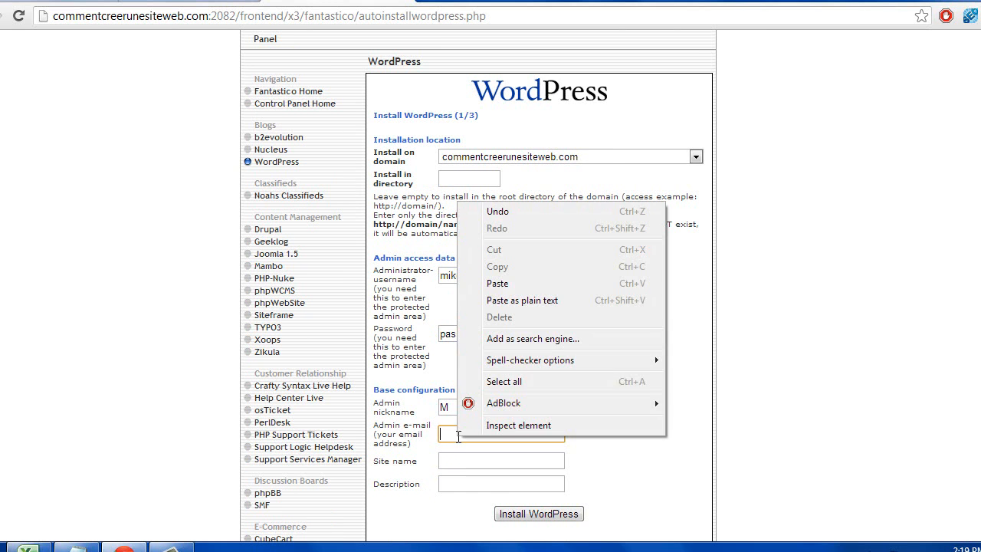
left_click(520, 286)
left_click_drag(535, 435, 372, 434)
- Complete the site name and description ending in 'web.', then submit the installation
left_click(543, 435)
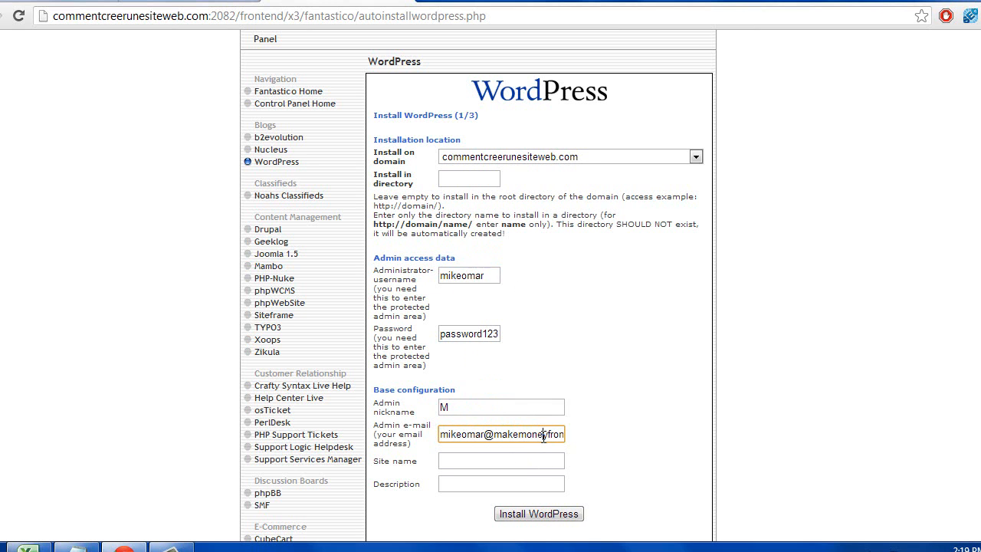
left_click(473, 460)
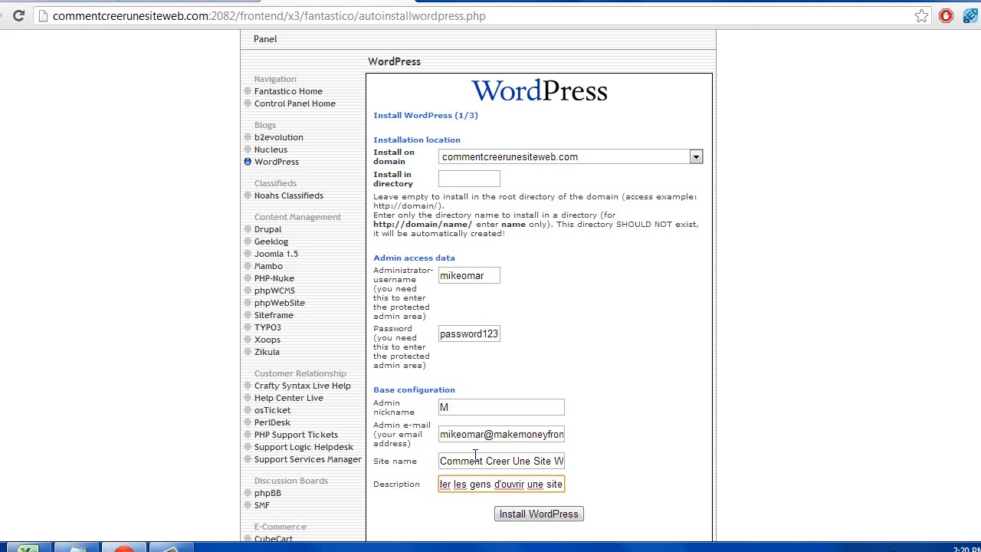
type("web.")
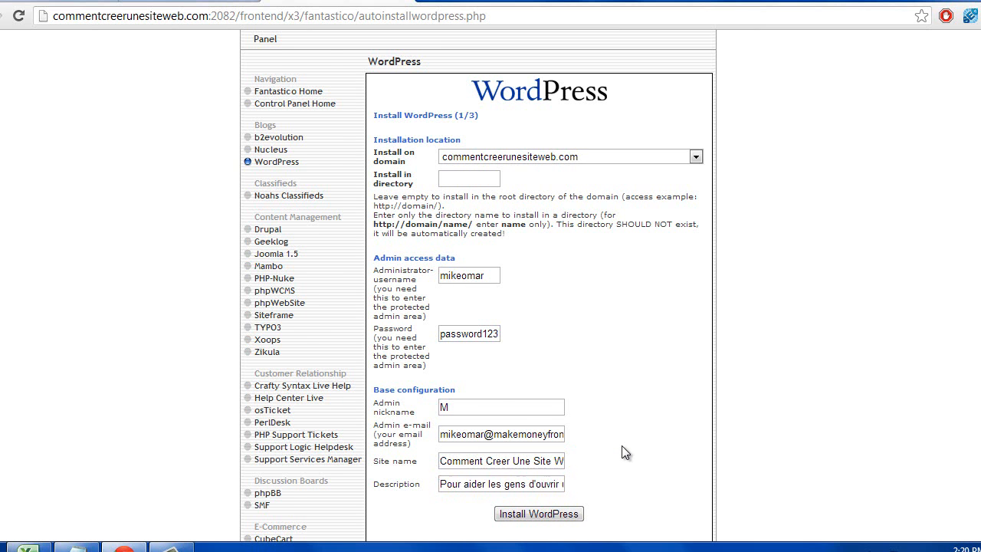
left_click(625, 452)
scroll(625, 452, "down", 1)
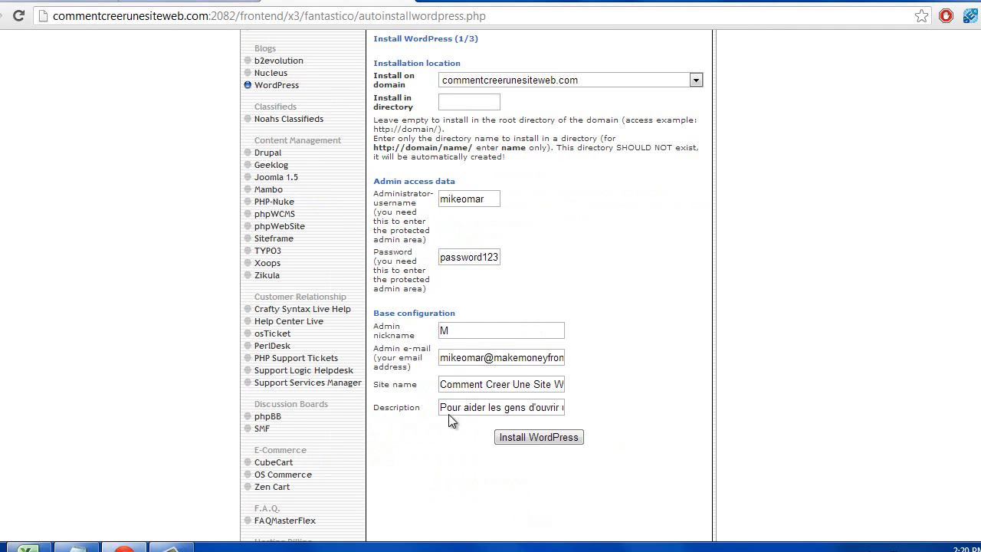
left_click(537, 438)
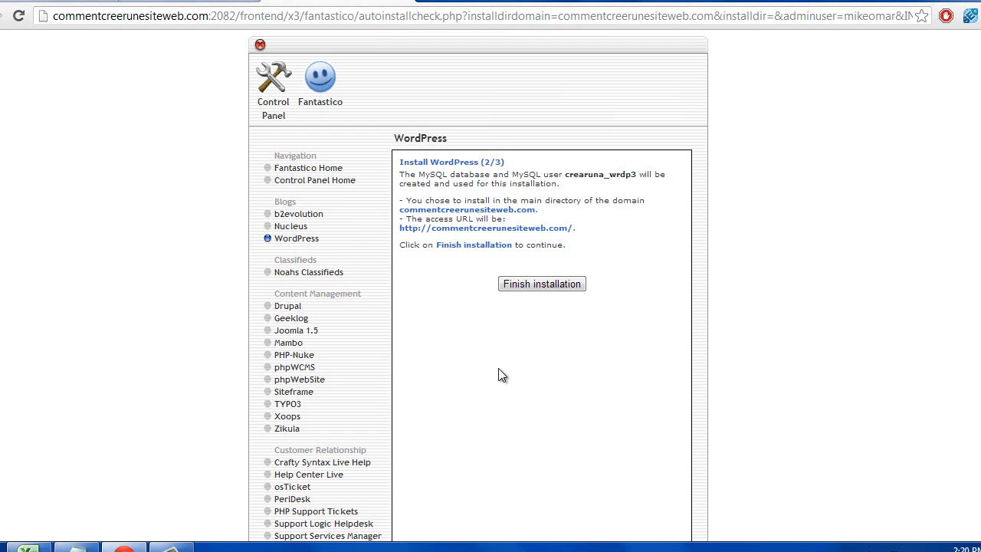
- Finish the WordPress install and view the live 'Comment Creer Une Site Web' site
left_click(546, 294)
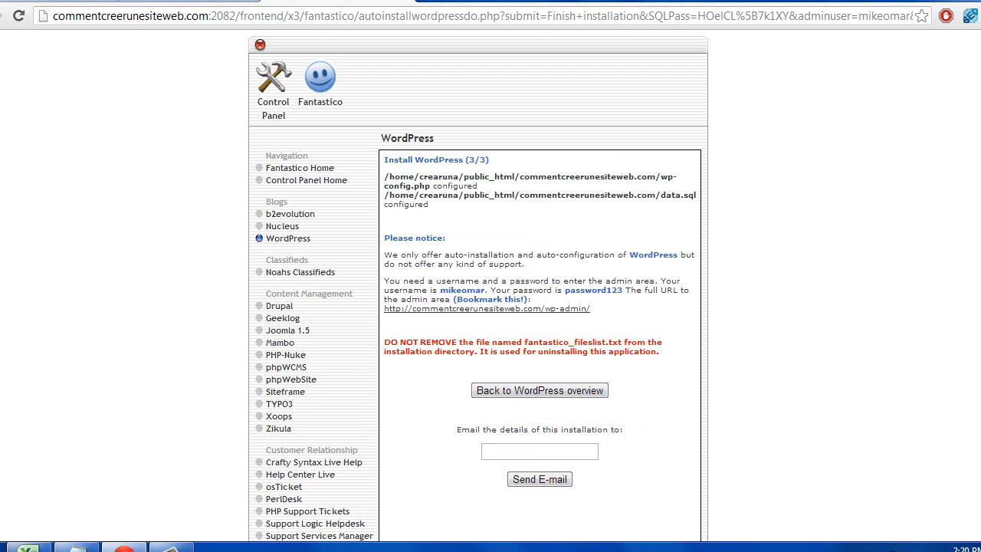
left_click(171, 548)
left_click(966, 495)
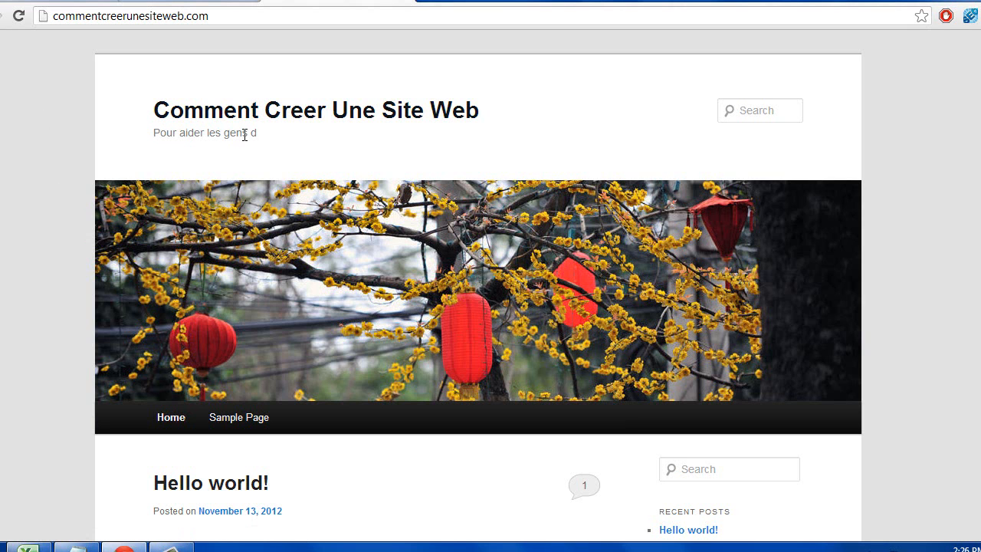
left_click_drag(269, 139, 134, 135)
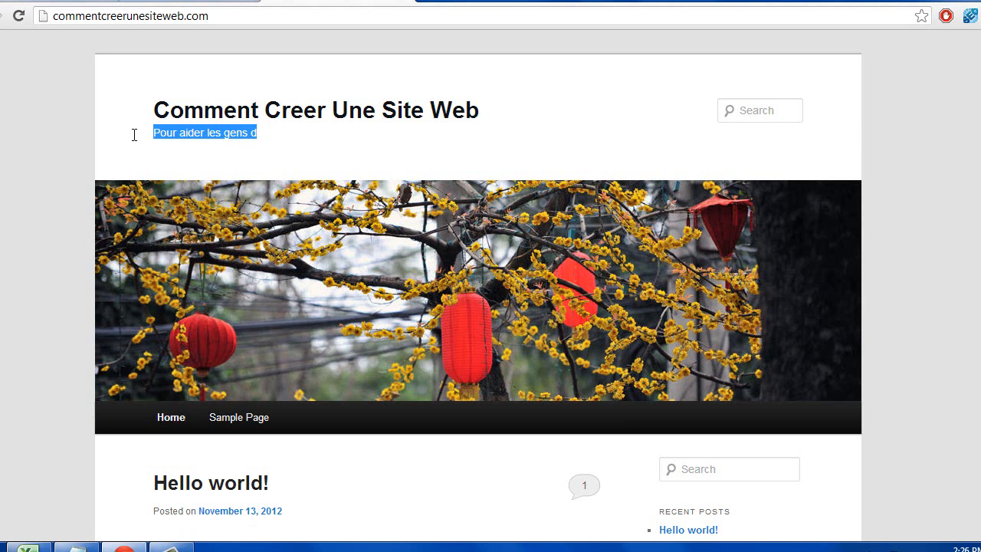
left_click(271, 133)
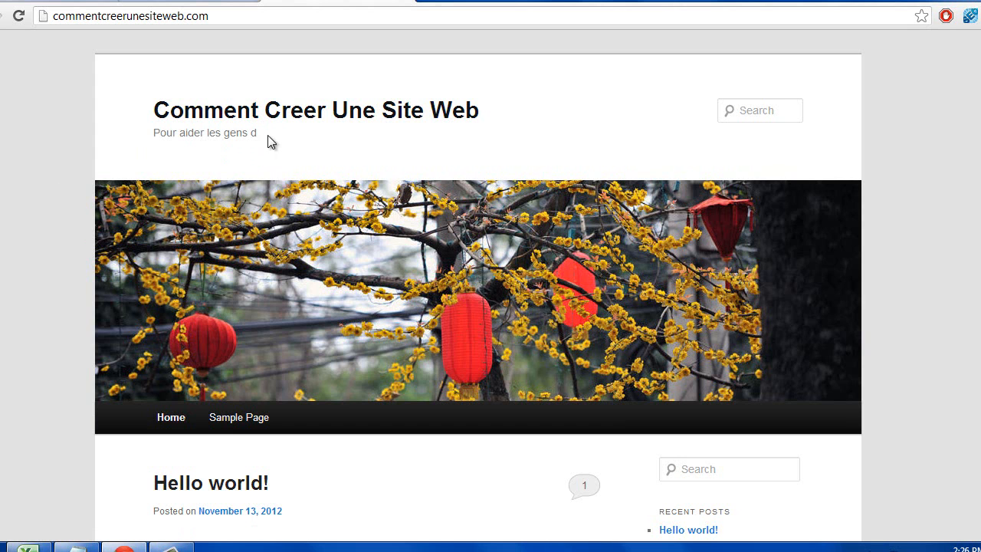
scroll(383, 155, "down", 1)
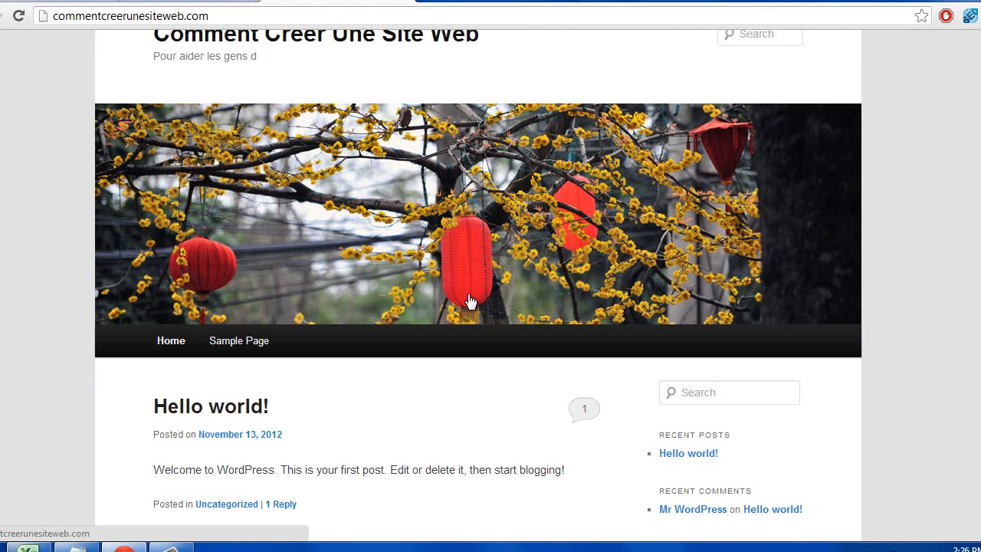
scroll(449, 290, "down", 1)
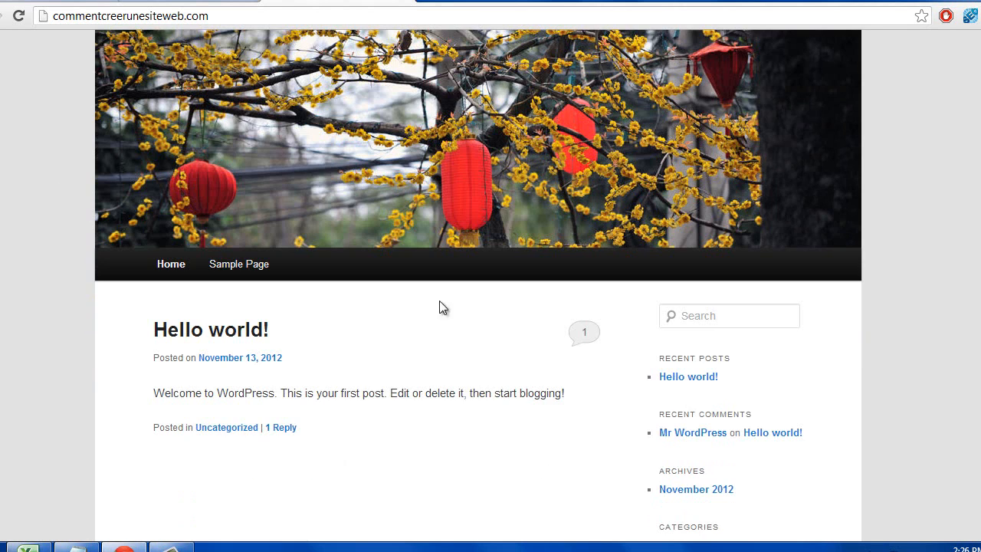
scroll(131, 403, "down", 2)
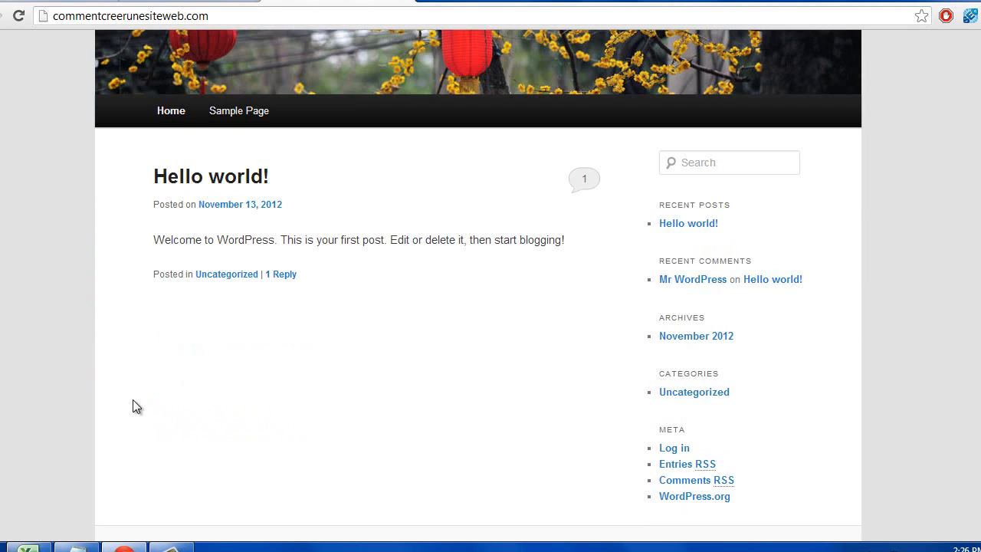
scroll(148, 399, "up", 4)
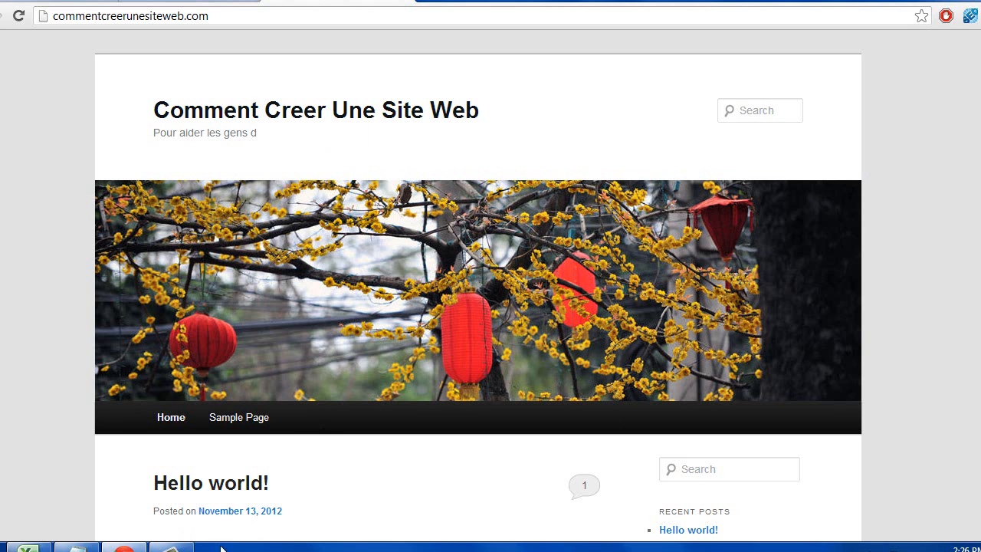
left_click(171, 546)
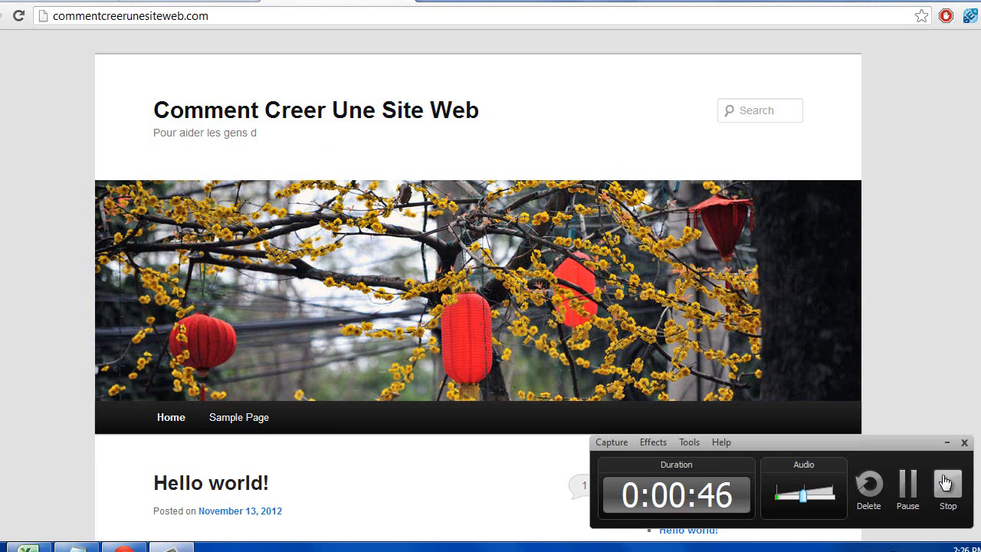
left_click(948, 503)
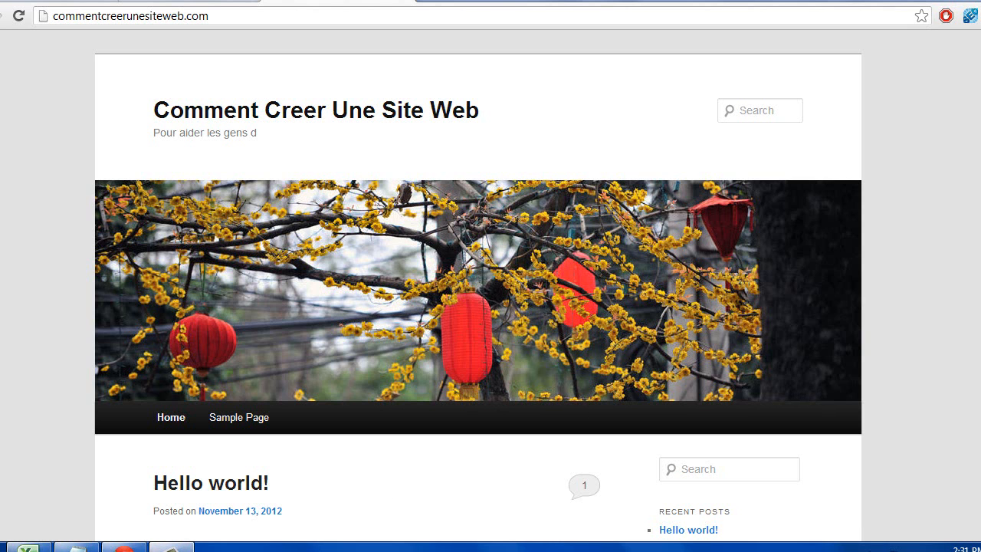
left_click(171, 548)
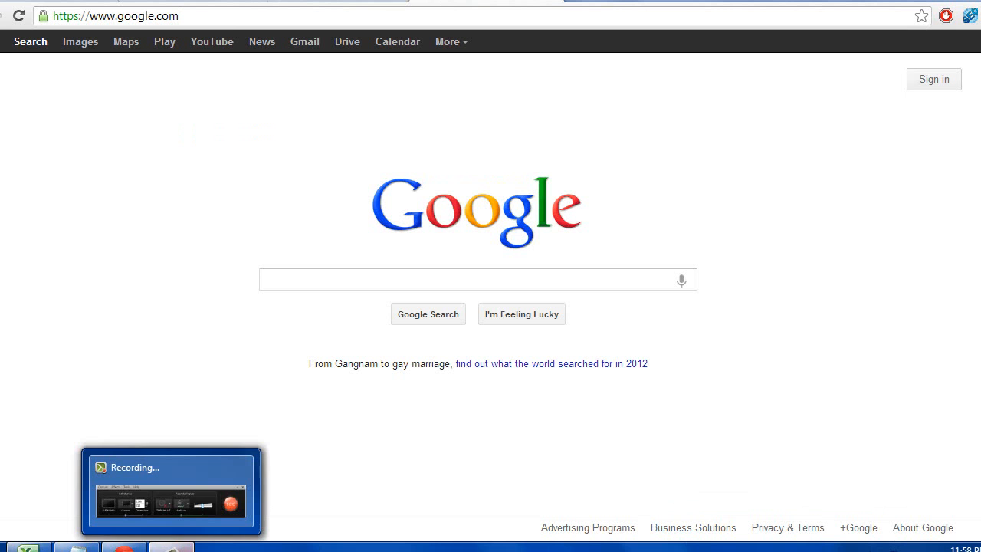